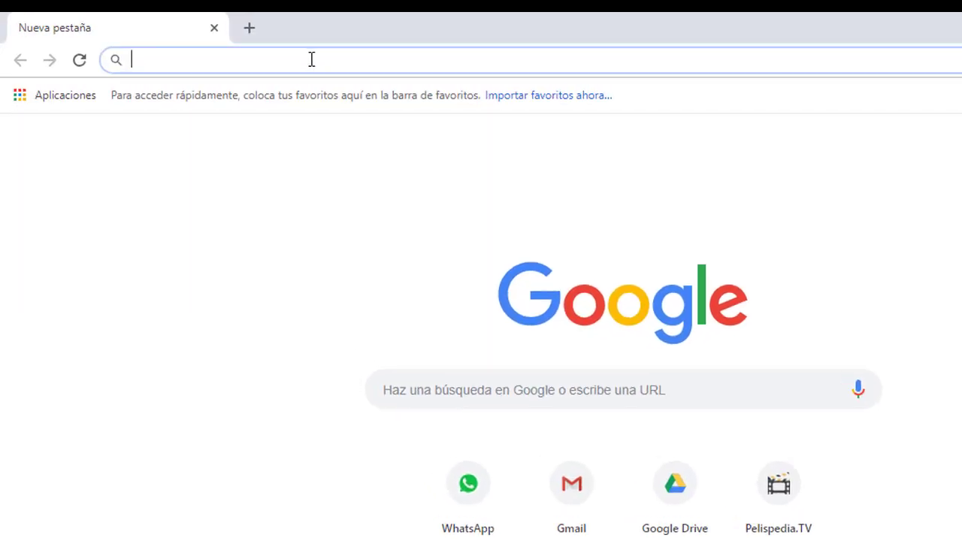
# - Load the Lanix giveaway sign-up page at fabianelpublicista.lanix.co
pyautogui.write('fabianelpublicis')
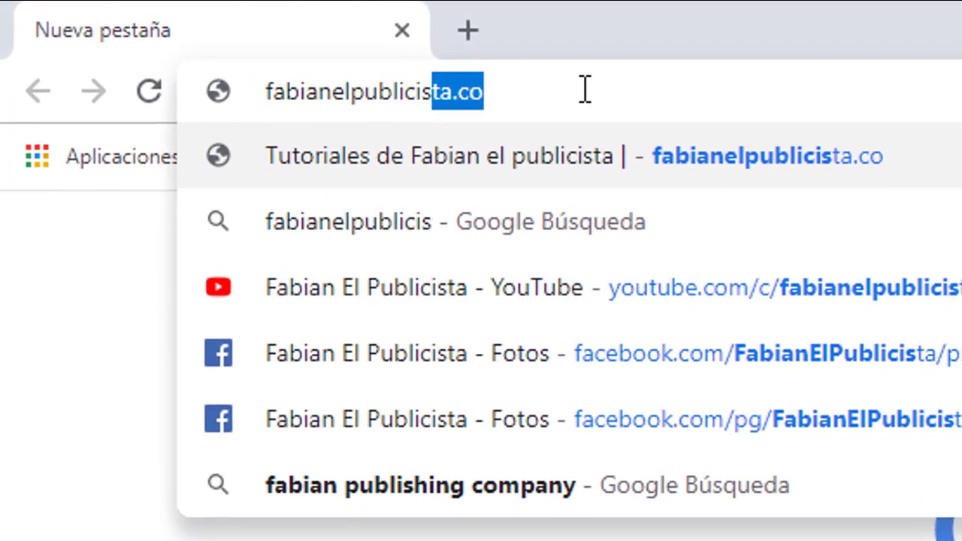
pyautogui.write('ta.lanix.co')
pyautogui.press('Return')
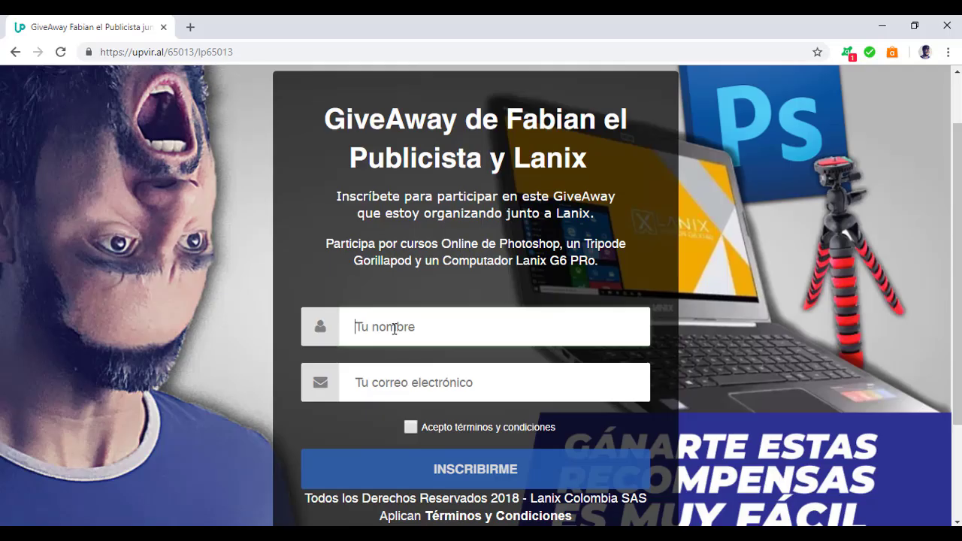
# - Enter the participant's full name in 'Tu nombre' and begin typing their e-mail address
pyautogui.press('Tab')
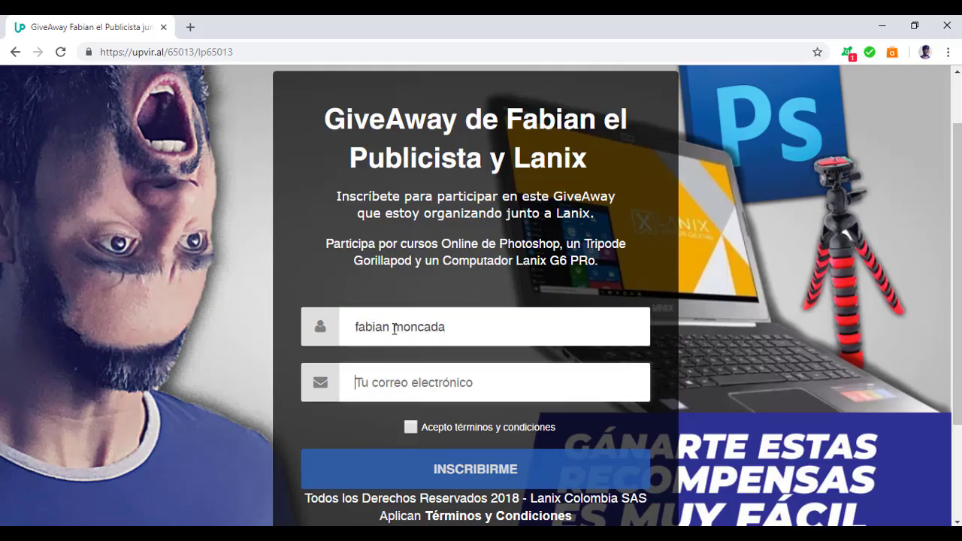
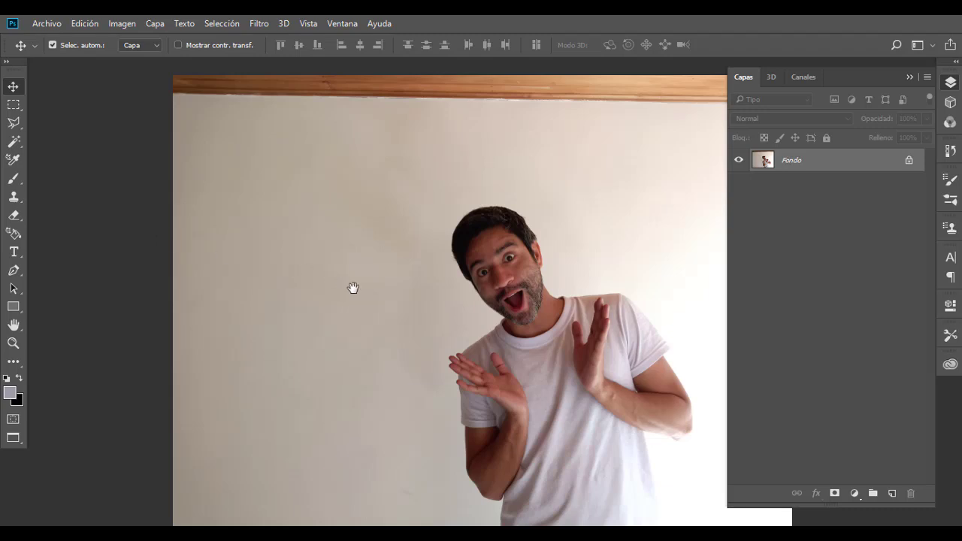
# - Duplicate the Fondo background layer as Capa 1 with Ctrl+J
pyautogui.moveTo(353, 288); pyautogui.dragTo(300, 281)
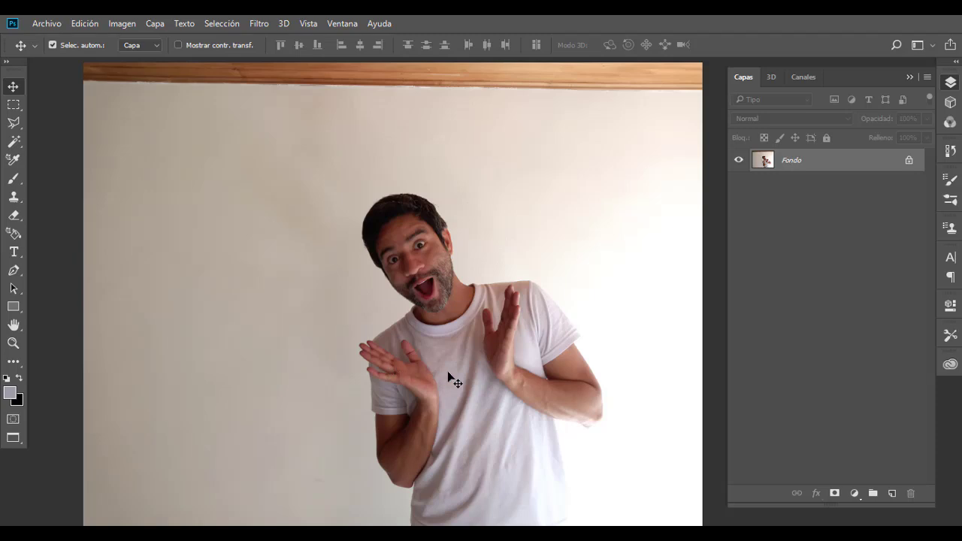
pyautogui.scroll(-1, 449, 376)
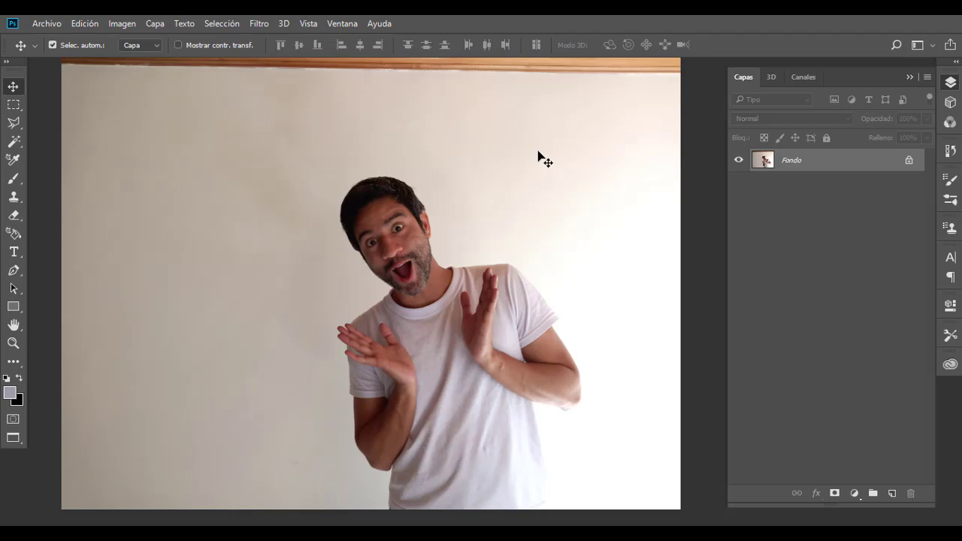
pyautogui.scroll(1, 563, 277)
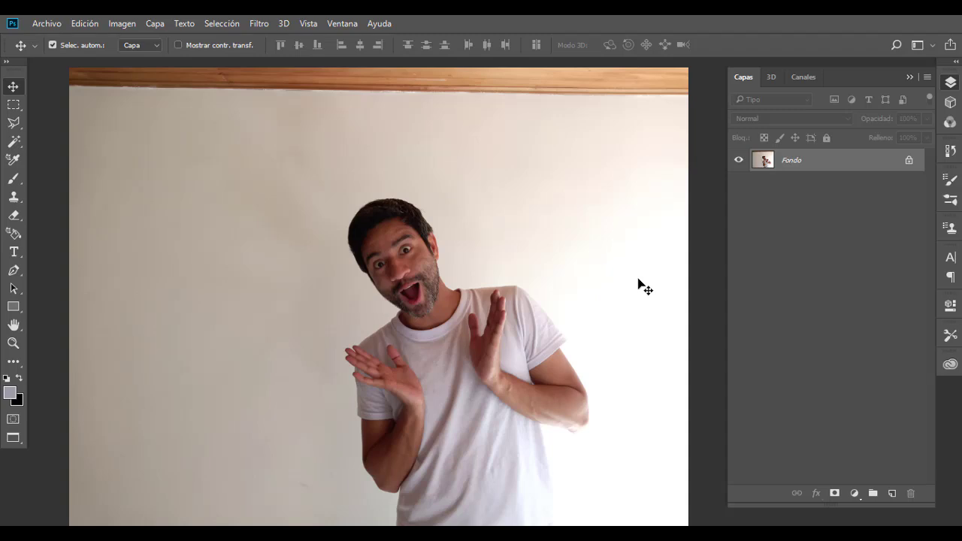
pyautogui.hotkey('ctrl', 'j')
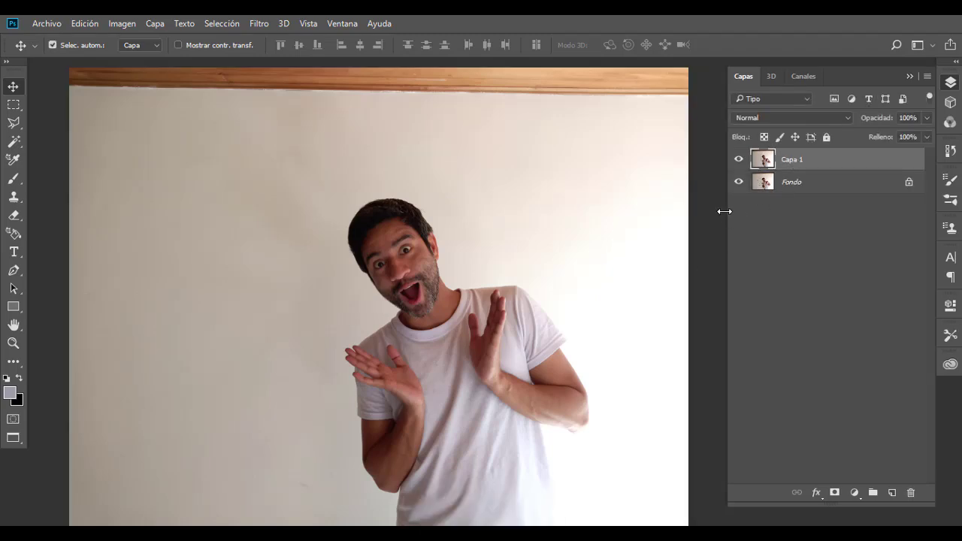
pyautogui.scroll(1, 286, 264)
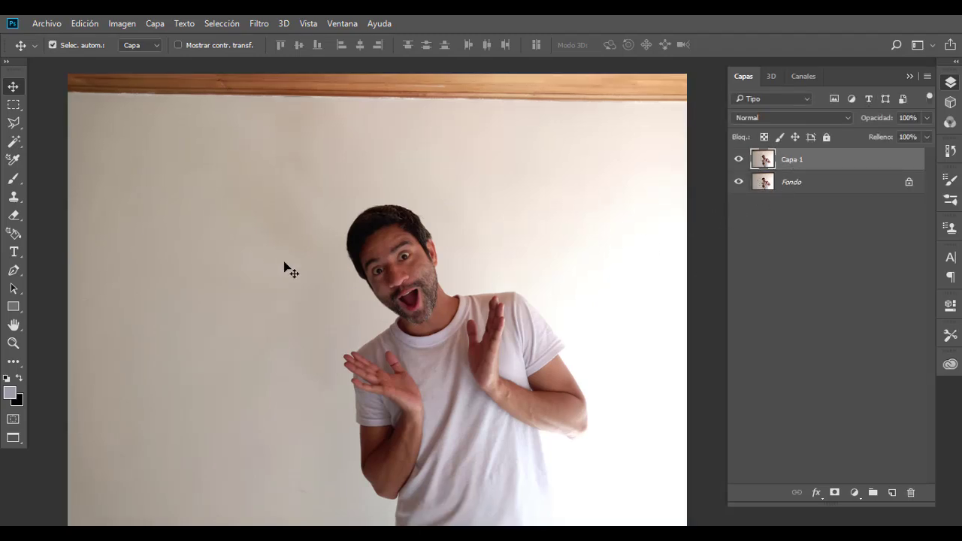
# - Marquee the man and the right side of the wall, then invert it to select the edge strips
pyautogui.click(15, 110)
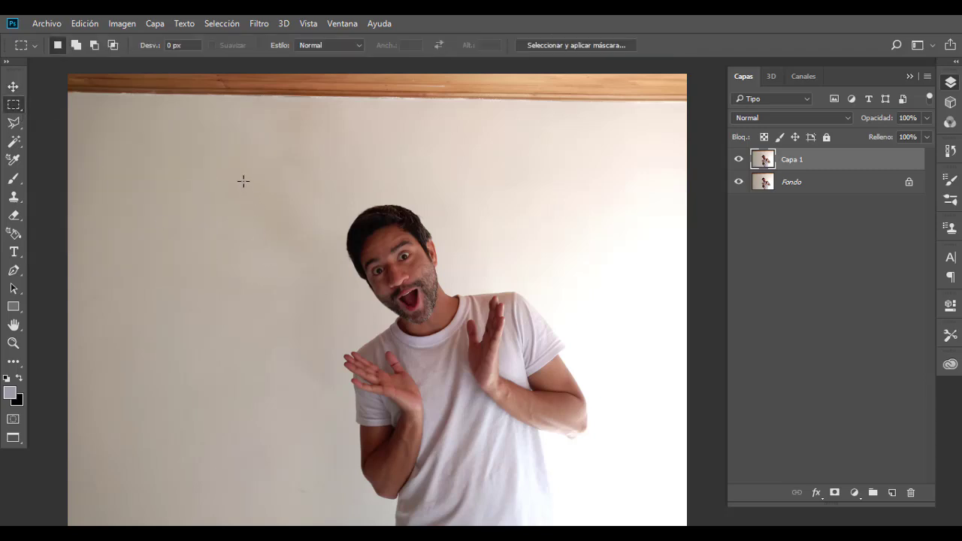
pyautogui.moveTo(242, 181); pyautogui.dragTo(655, 523)
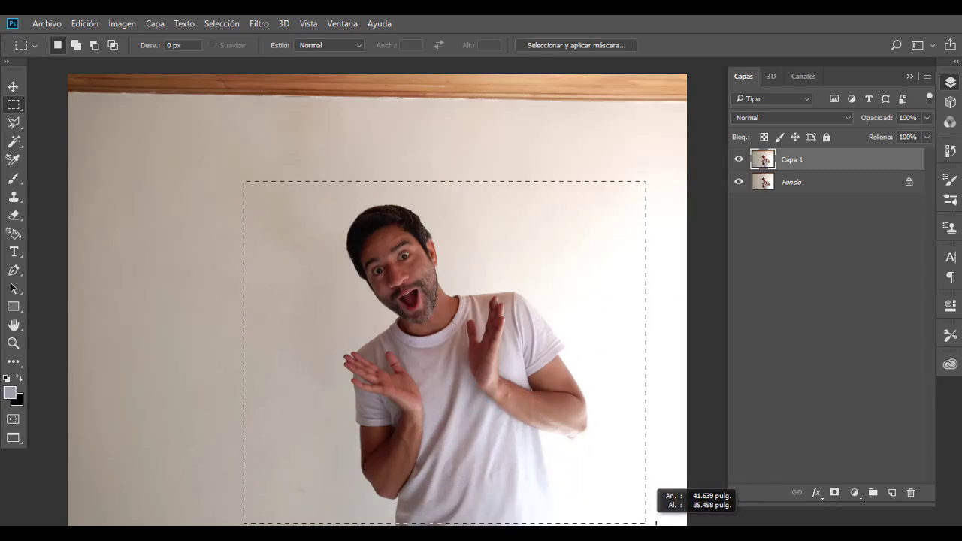
pyautogui.moveTo(682, 520); pyautogui.dragTo(546, 426)
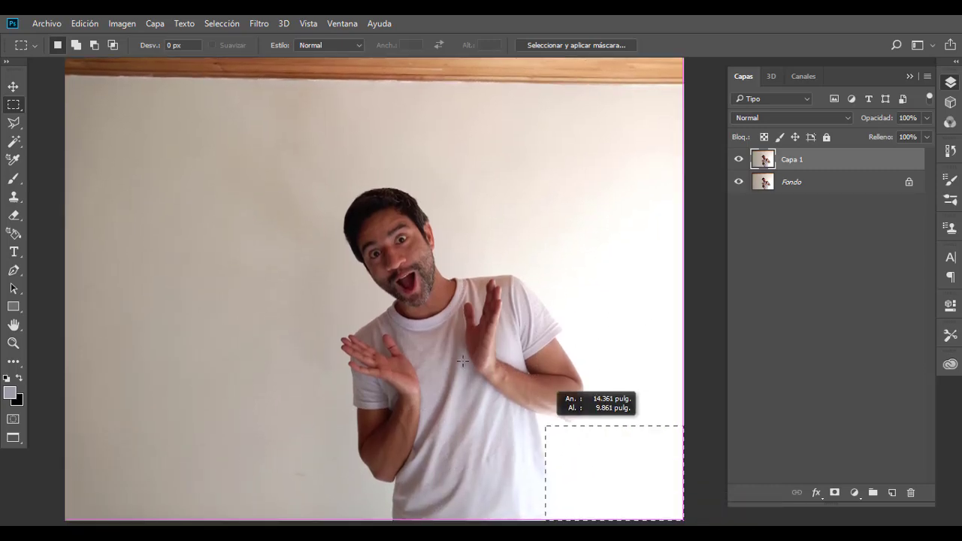
pyautogui.moveTo(462, 362); pyautogui.dragTo(204, 129)
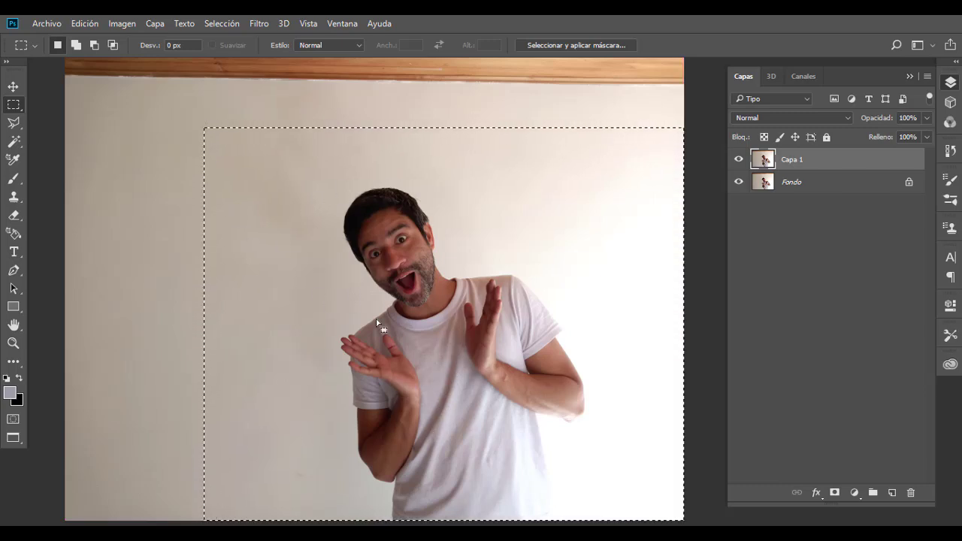
pyautogui.click(222, 23)
pyautogui.click(241, 79)
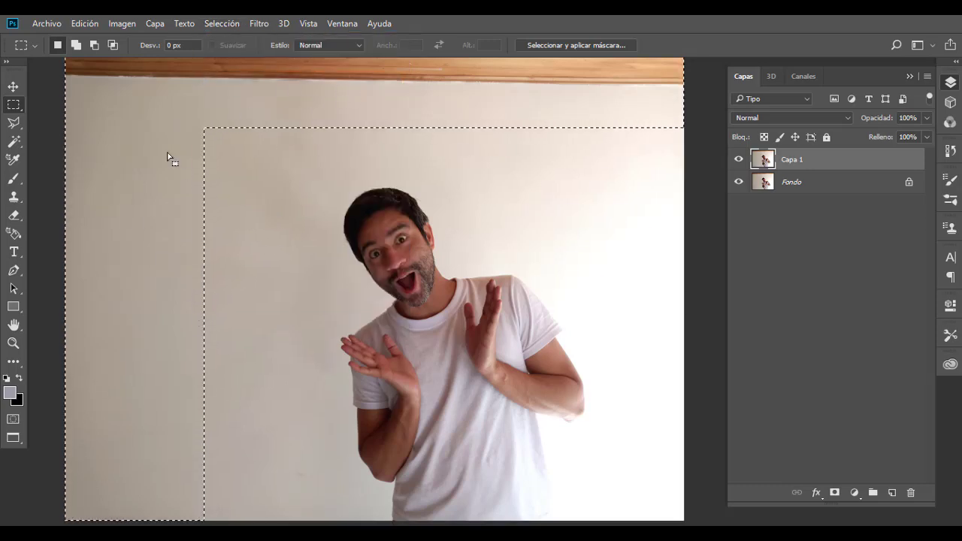
pyautogui.moveTo(302, 165); pyautogui.dragTo(298, 180)
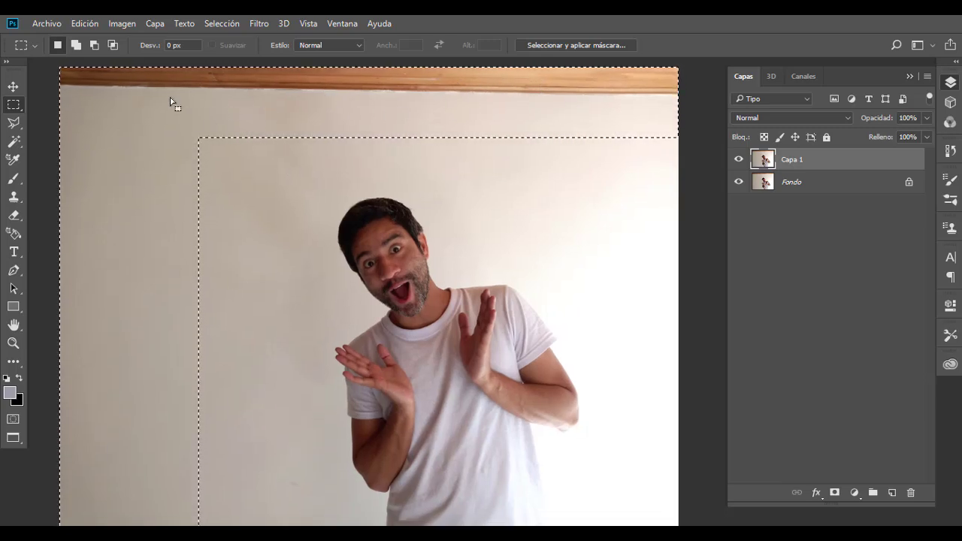
# - Fill the selected top and left edges using Content-Aware fill
pyautogui.click(88, 26)
pyautogui.click(187, 238)
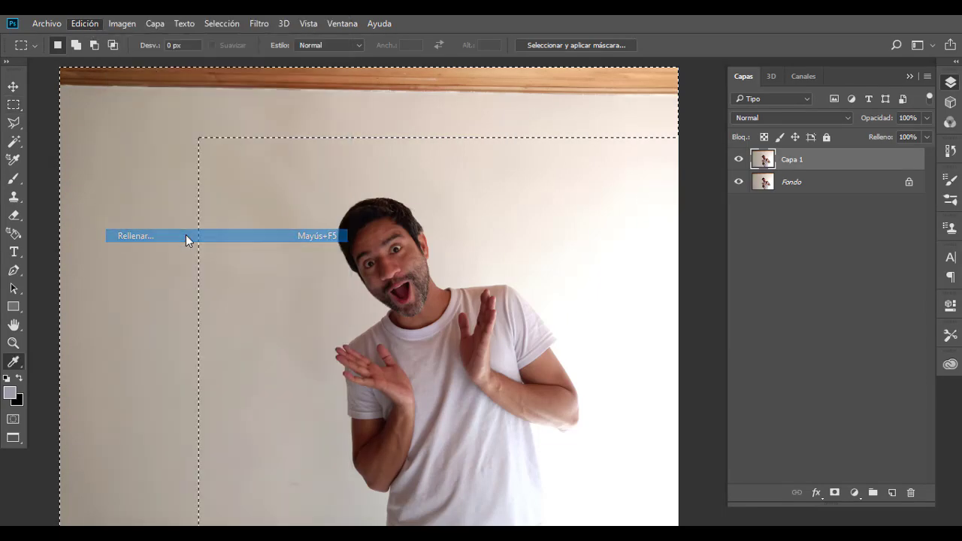
pyautogui.click(563, 159)
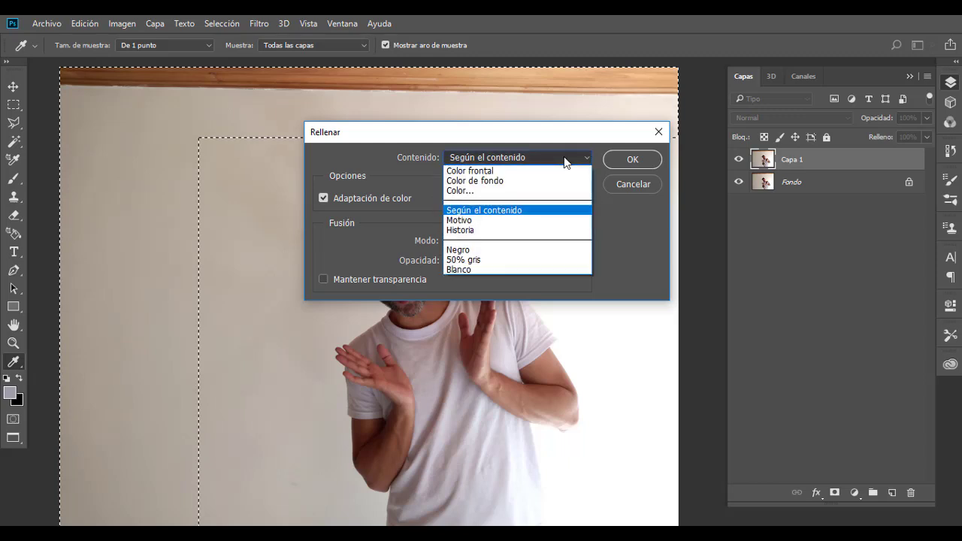
pyautogui.click(548, 216)
pyautogui.click(616, 160)
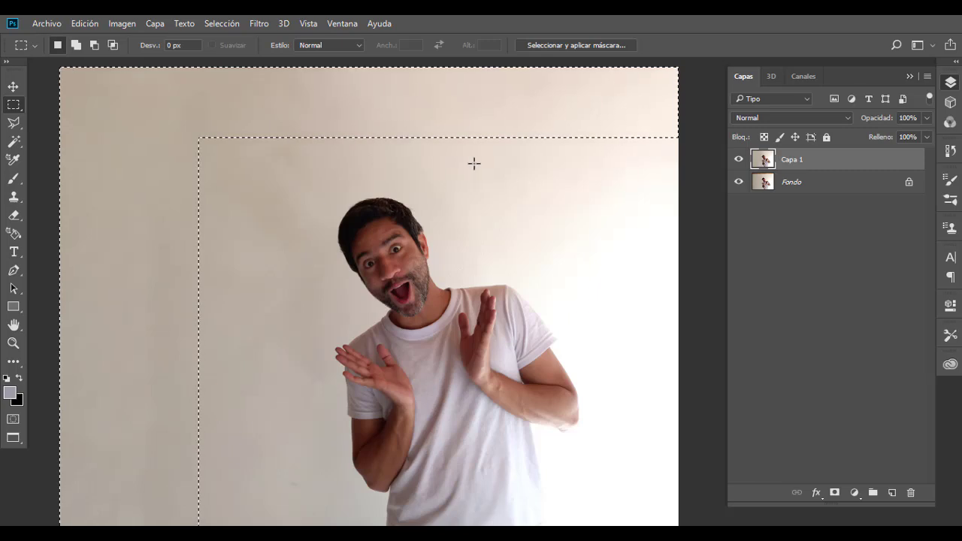
# - Deselect and switch to the Move tool
pyautogui.click(217, 23)
pyautogui.click(239, 53)
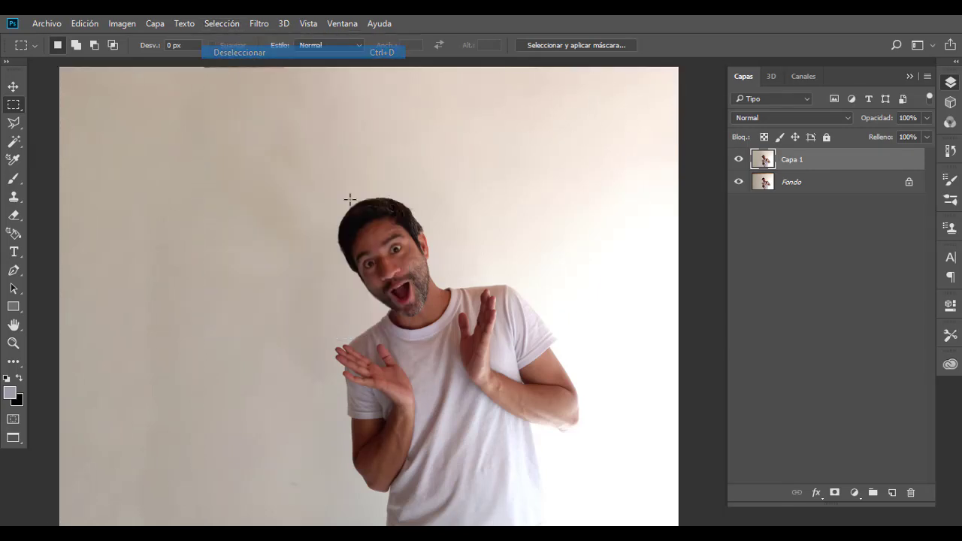
pyautogui.press('v')
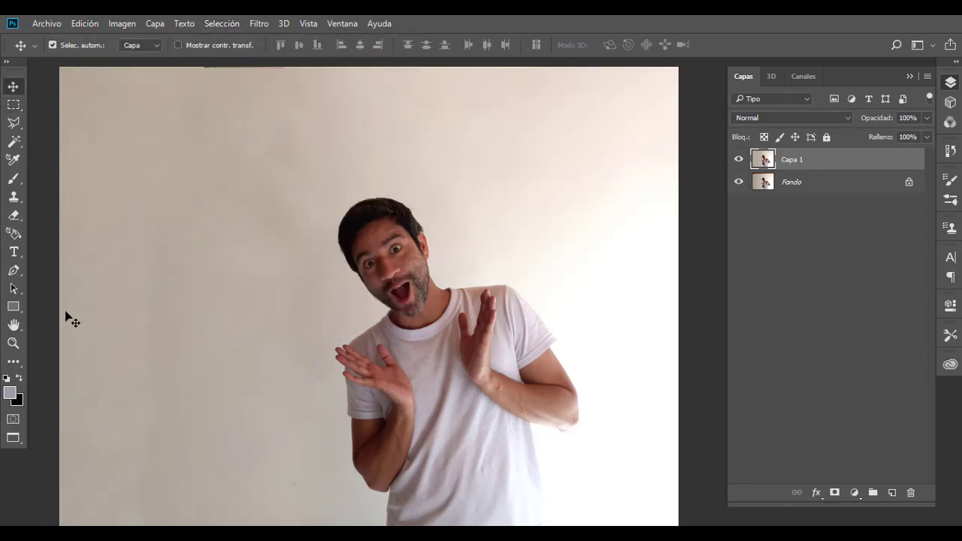
# - Start a Pen path at the jaw, placing anchors up past the ear to the hair's top
pyautogui.click(13, 270)
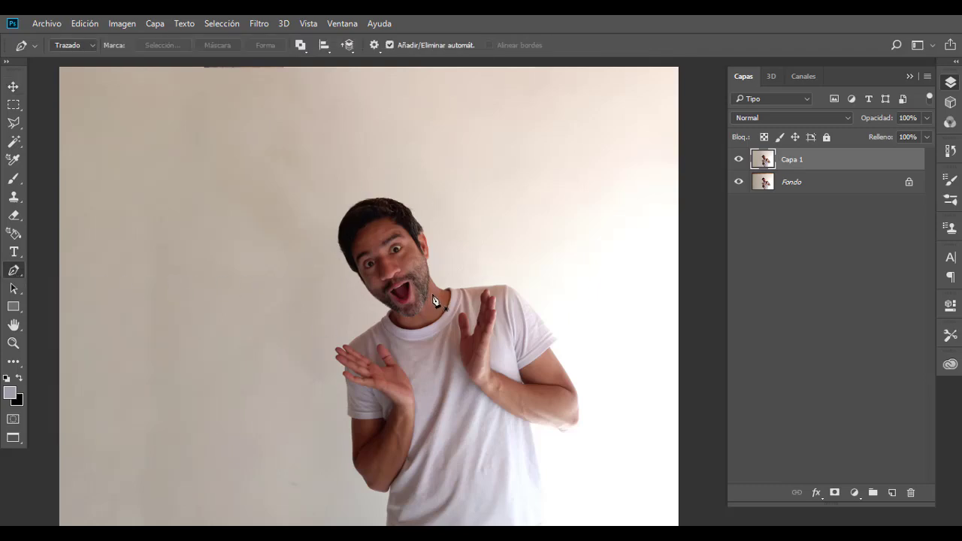
pyautogui.scroll(1, 432, 300)
pyautogui.scroll(1, 429, 290)
pyautogui.scroll(1, 429, 290)
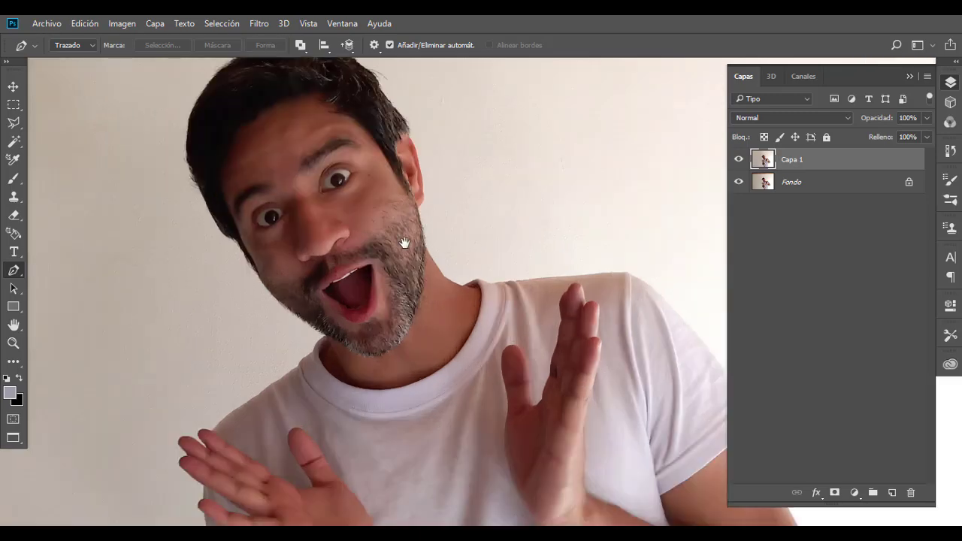
pyautogui.scroll(1, 403, 248)
pyautogui.scroll(1, 438, 307)
pyautogui.scroll(1, 430, 280)
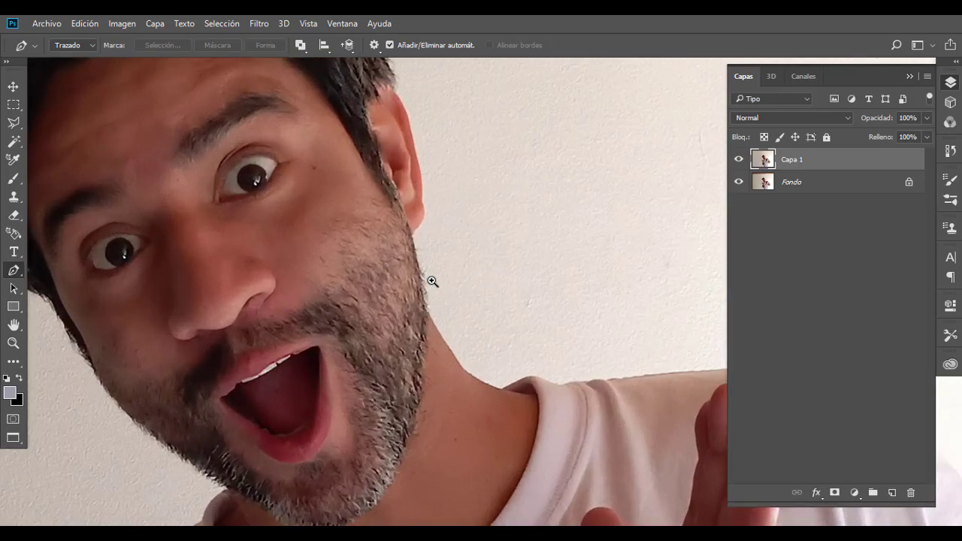
pyautogui.scroll(1, 431, 281)
pyautogui.scroll(1, 430, 364)
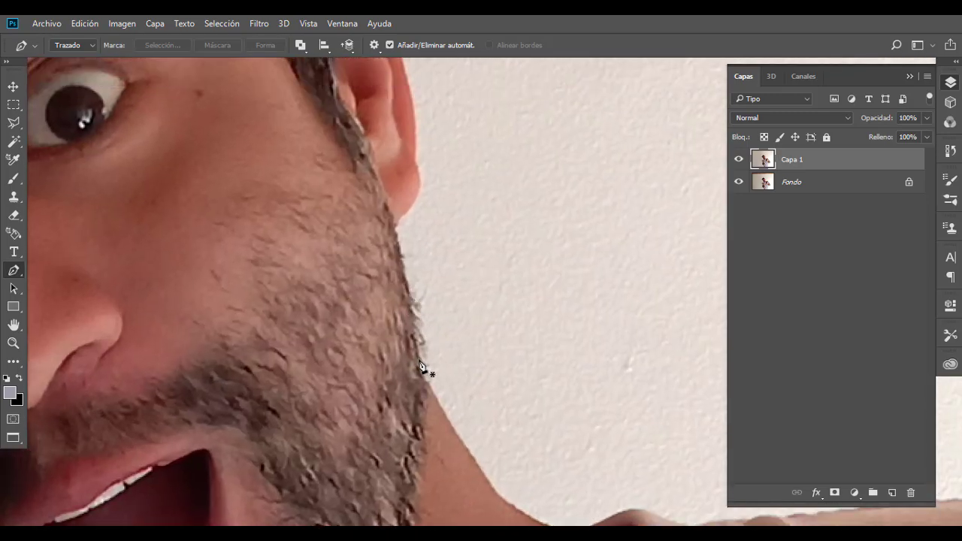
pyautogui.click(418, 360)
pyautogui.click(450, 276)
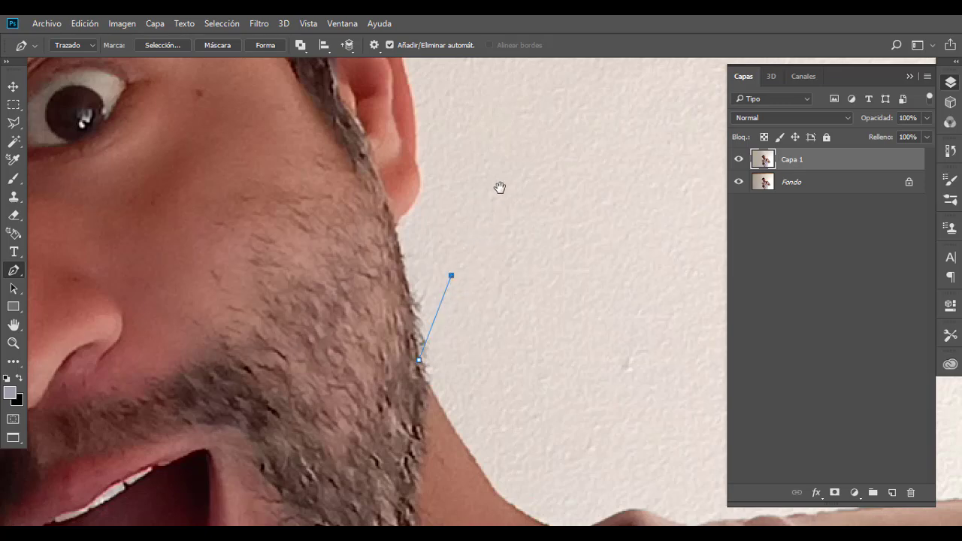
pyautogui.moveTo(499, 187); pyautogui.dragTo(500, 275)
pyautogui.scroll(2, 516, 223)
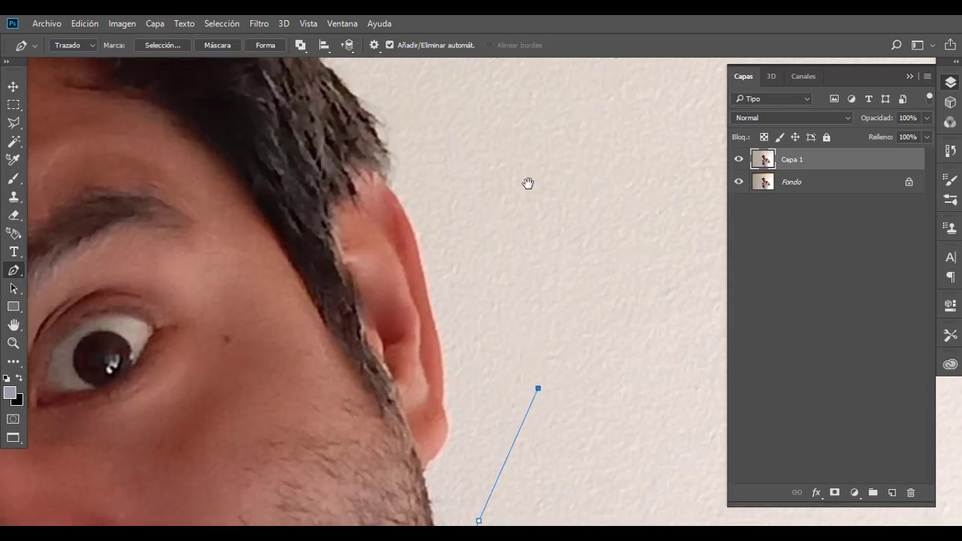
pyautogui.click(527, 183)
pyautogui.scroll(3, 496, 146)
pyautogui.click(489, 144)
pyautogui.scroll(3, 481, 176)
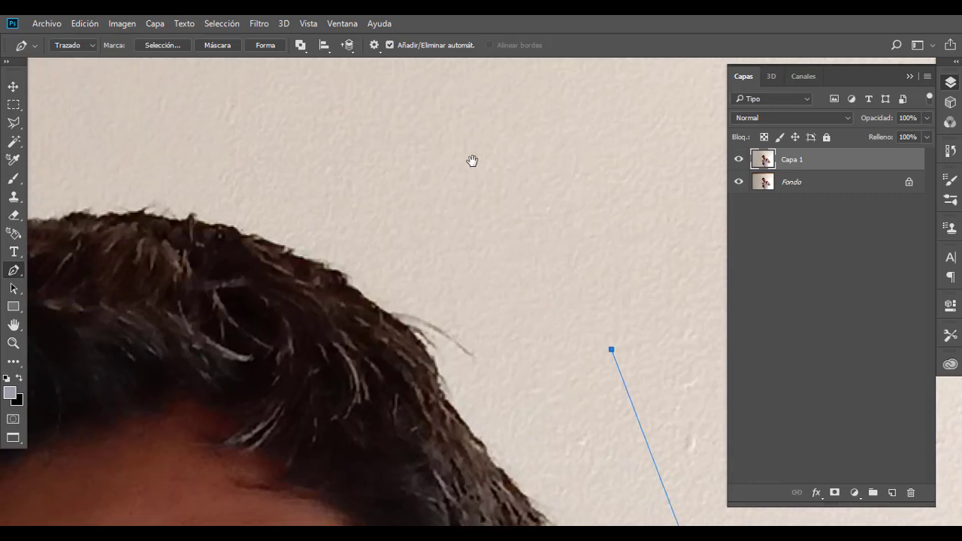
pyautogui.click(472, 161)
# - Continue the path across the top of the hair and down the head's left side to the jaw
pyautogui.click(318, 133)
pyautogui.moveTo(181, 122); pyautogui.dragTo(455, 157)
pyautogui.click(265, 142)
pyautogui.click(116, 214)
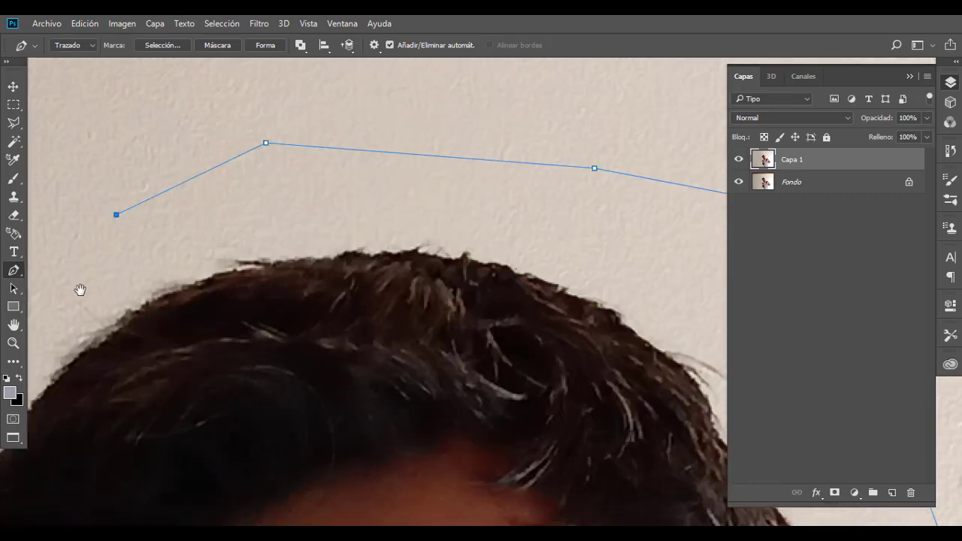
pyautogui.moveTo(80, 289); pyautogui.dragTo(255, 141)
pyautogui.click(129, 202)
pyautogui.scroll(2, 110, 343)
pyautogui.click(140, 310)
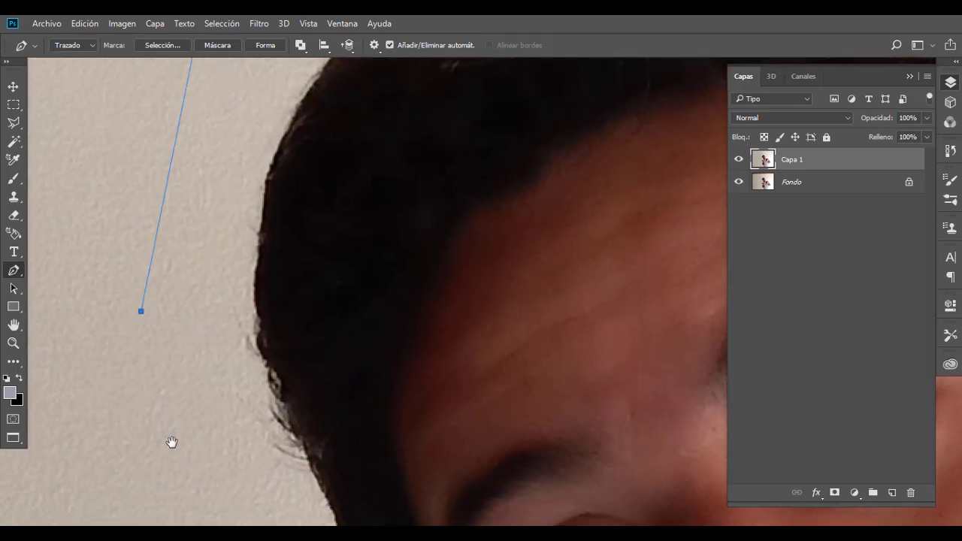
pyautogui.scroll(-3, 183, 348)
pyautogui.click(176, 371)
pyautogui.scroll(-4, 275, 350)
pyautogui.hscroll(2, 270, 346)
pyautogui.click(125, 276)
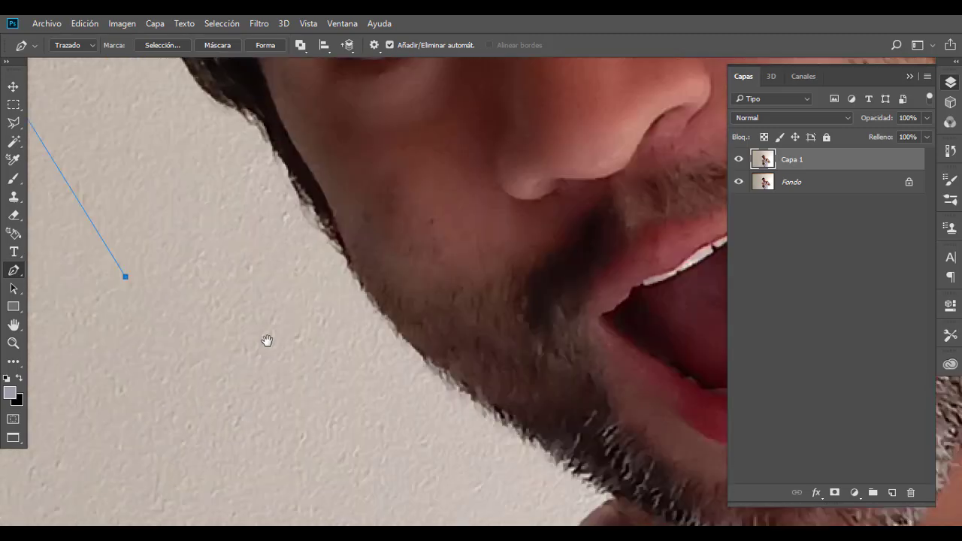
pyautogui.moveTo(267, 340); pyautogui.dragTo(219, 282)
pyautogui.click(295, 392)
# - Finish the path with curved anchors following the beard line under the chin
pyautogui.click(569, 444)
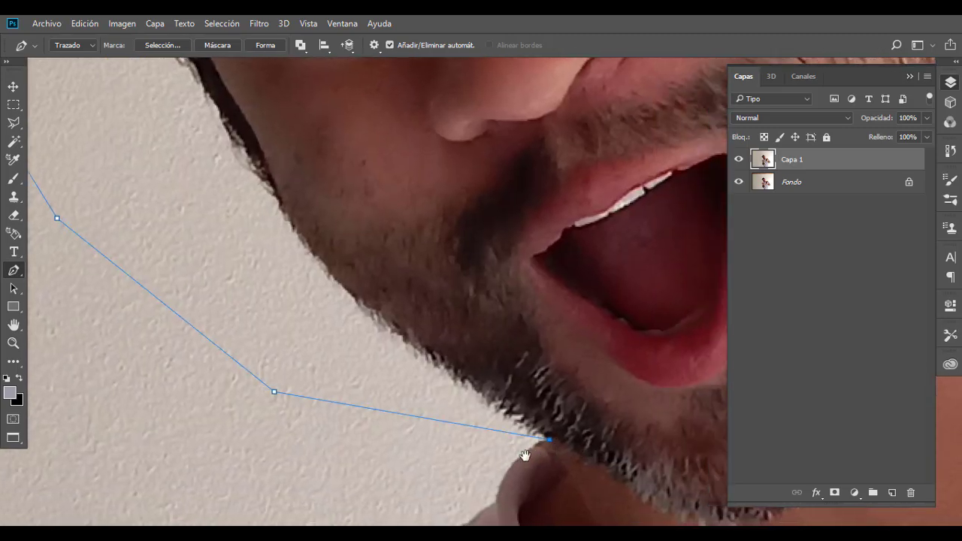
pyautogui.hscroll(6, 526, 456)
pyautogui.scroll(-1, 443, 438)
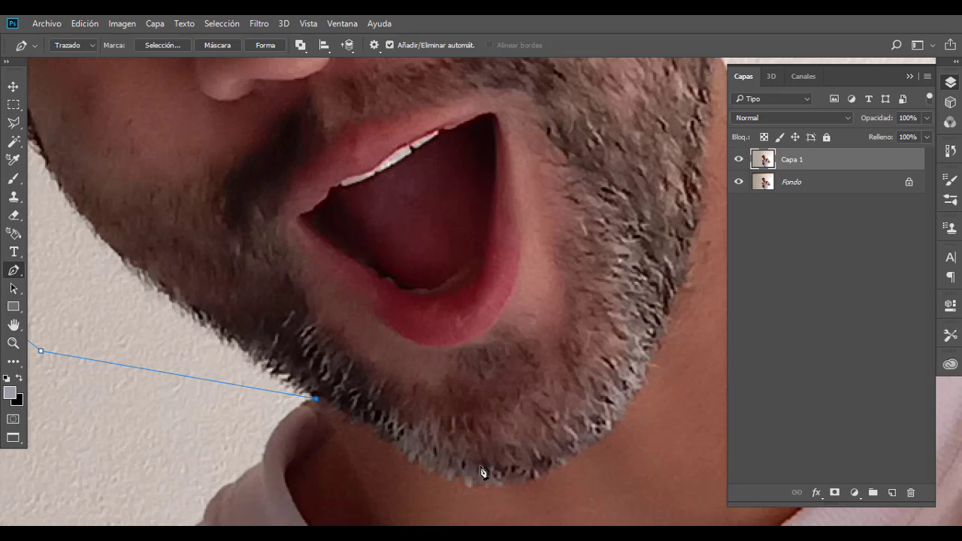
pyautogui.moveTo(473, 389); pyautogui.dragTo(431, 363)
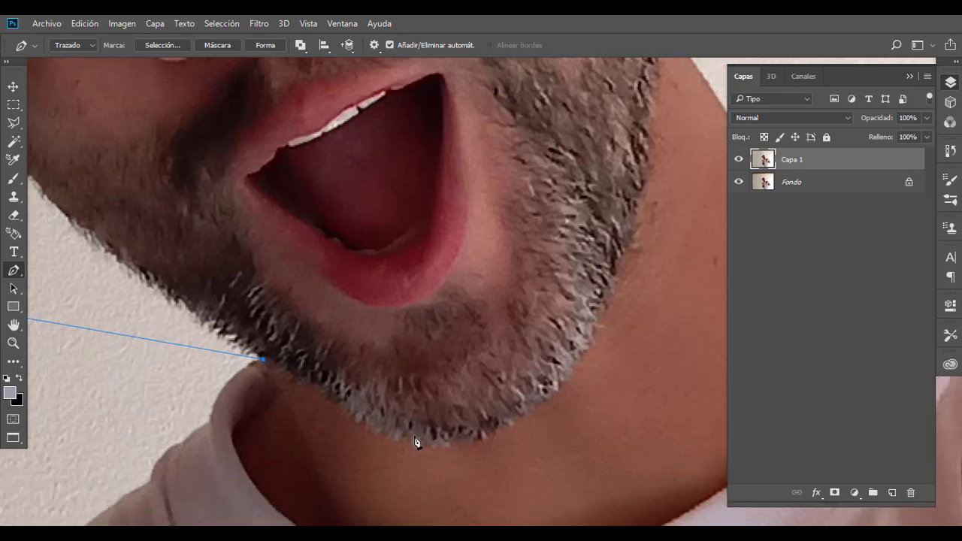
pyautogui.moveTo(395, 434); pyautogui.dragTo(403, 435)
pyautogui.moveTo(566, 371); pyautogui.dragTo(602, 298)
pyautogui.scroll(4, 602, 295)
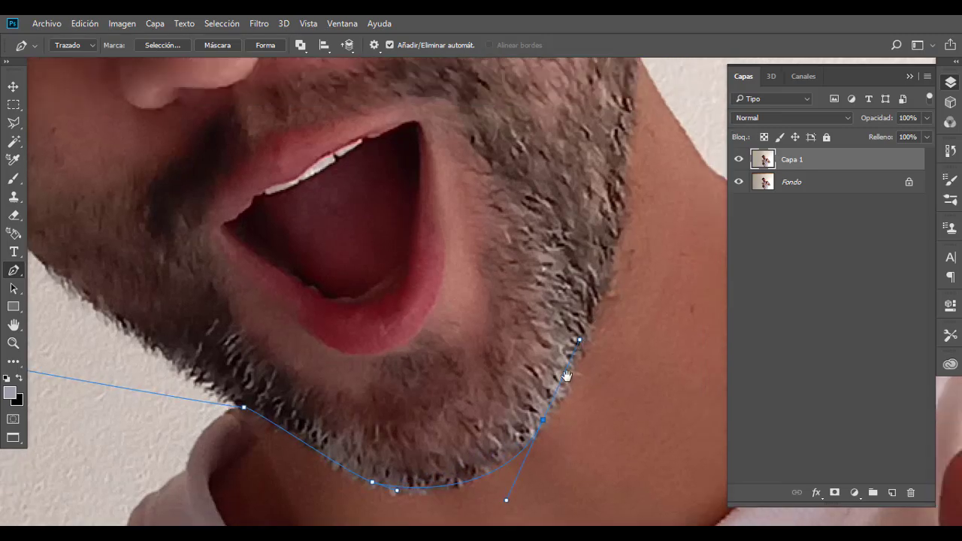
pyautogui.scroll(-5, 569, 314)
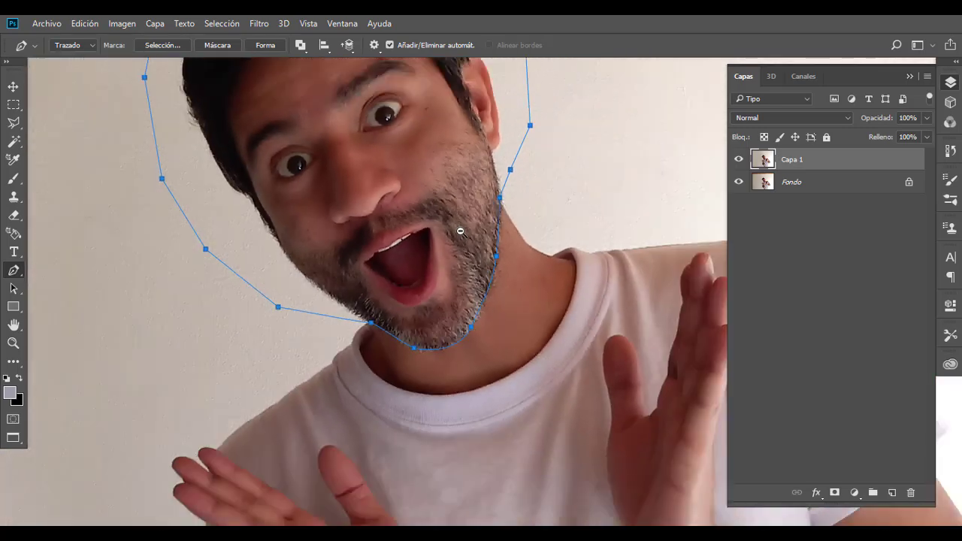
pyautogui.scroll(-2, 459, 159)
pyautogui.moveTo(459, 217); pyautogui.dragTo(460, 281)
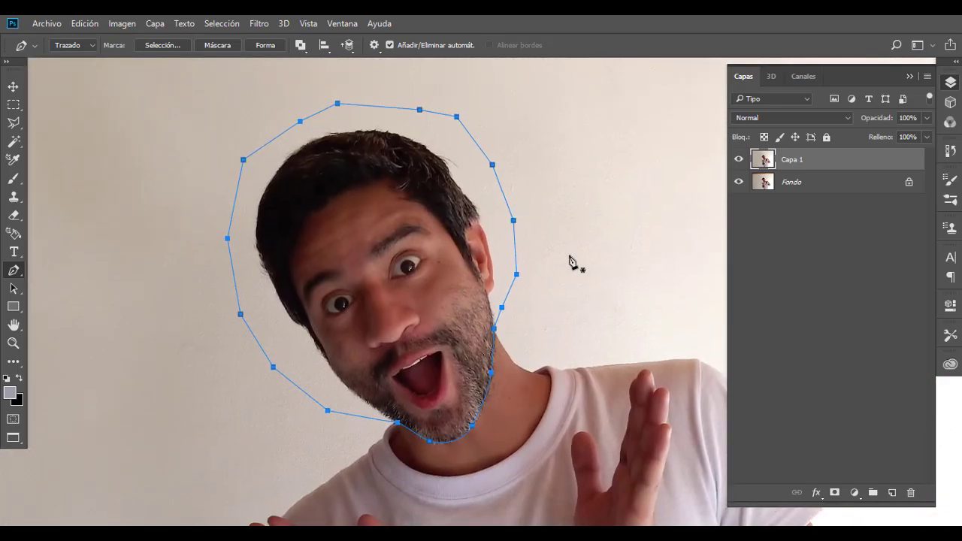
# - Turn the head path into a selection, copy it to a new layer, and name it cabeza
pyautogui.hotkey('ctrl', 'Return')
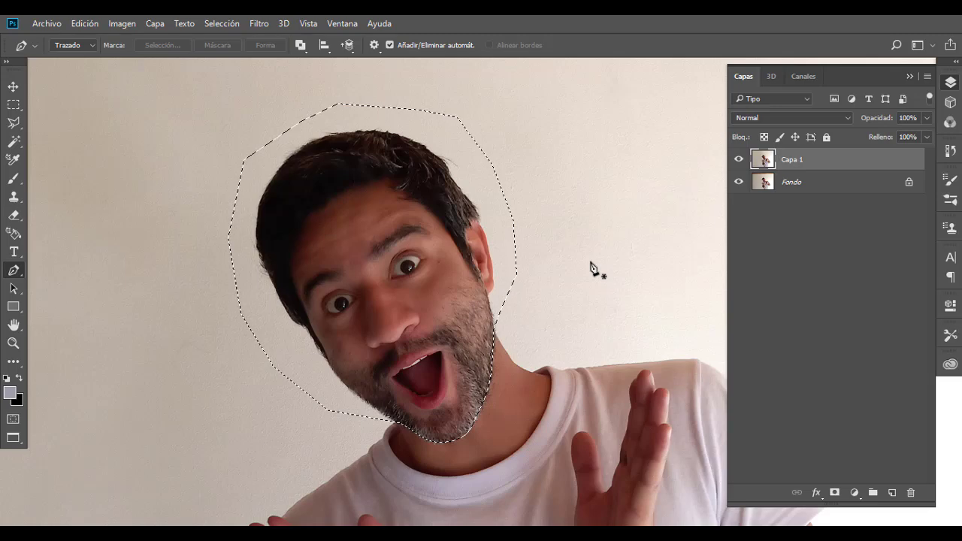
pyautogui.hotkey('ctrl', 'j')
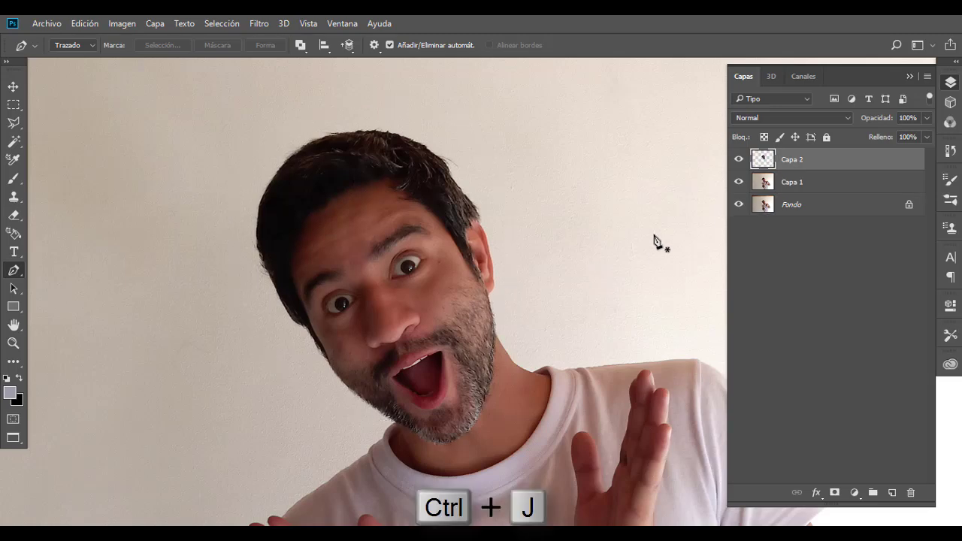
pyautogui.moveTo(738, 182)
pyautogui.mouseDown()
pyautogui.moveTo(738, 217)
pyautogui.moveTo(738, 182)
pyautogui.mouseUp()
pyautogui.doubleClick(791, 159)
pyautogui.write('cabeza')
pyautogui.press('Return')
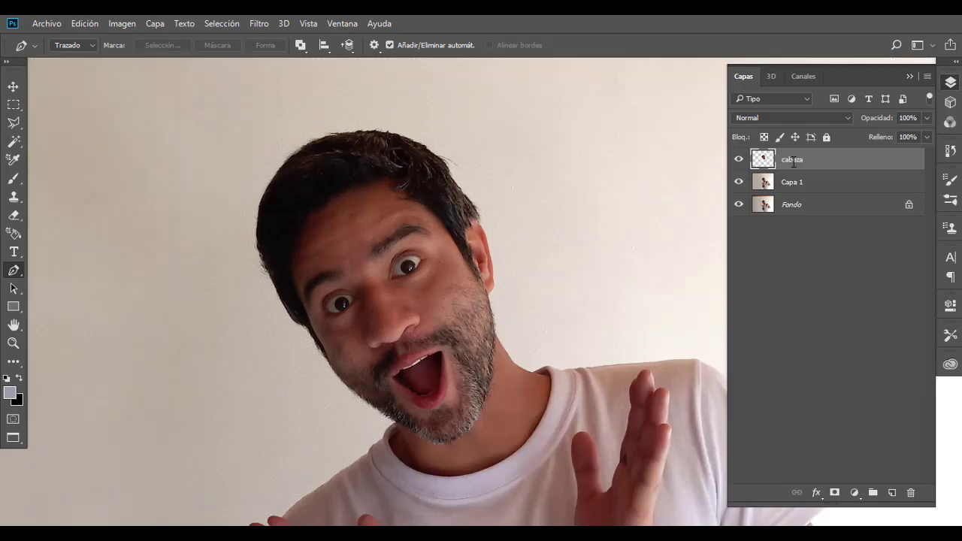
pyautogui.press('v')
pyautogui.hotkey('ctrl', '-')
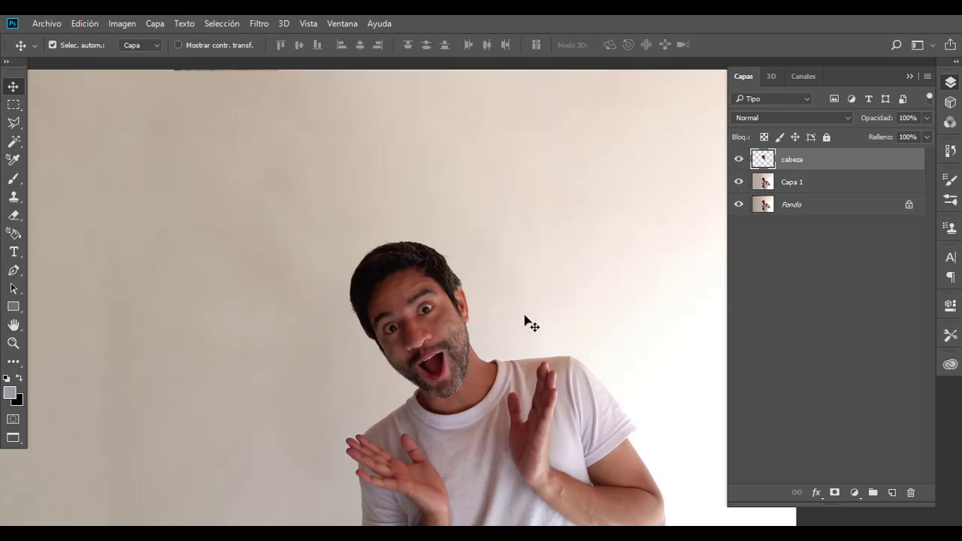
# - Scale the head to about 170.6%, rotate it about 4.35°, and position it over the neck
pyautogui.hotkey('ctrl', 't')
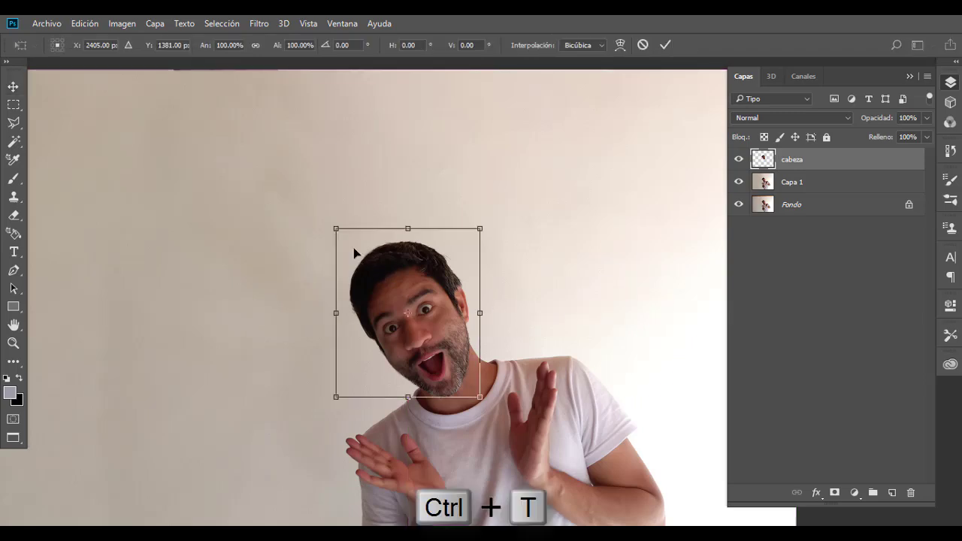
pyautogui.moveTo(336, 229); pyautogui.dragTo(209, 134)
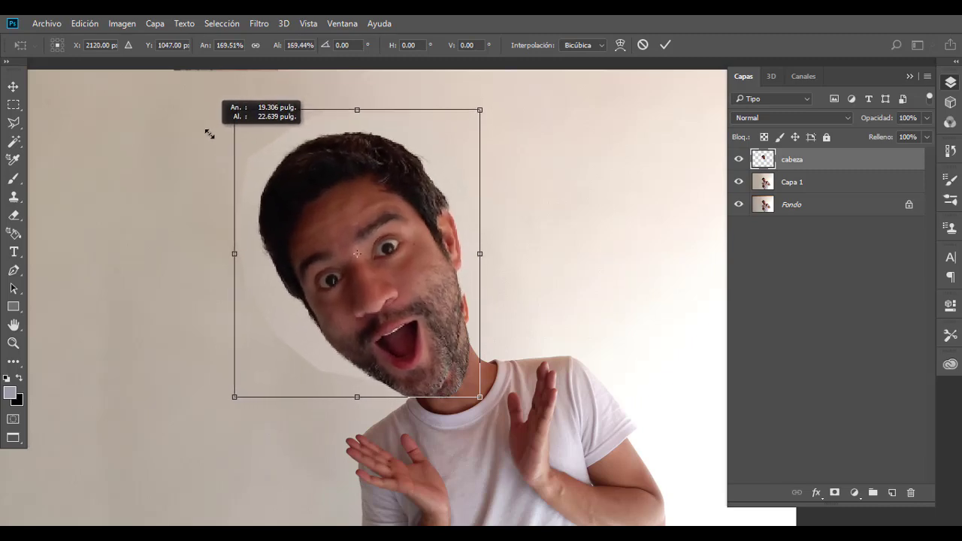
pyautogui.moveTo(329, 223)
pyautogui.mouseDown()
pyautogui.moveTo(347, 237)
pyautogui.moveTo(354, 264)
pyautogui.mouseUp()
pyautogui.moveTo(561, 201); pyautogui.dragTo(564, 205)
pyautogui.moveTo(568, 211); pyautogui.dragTo(543, 210)
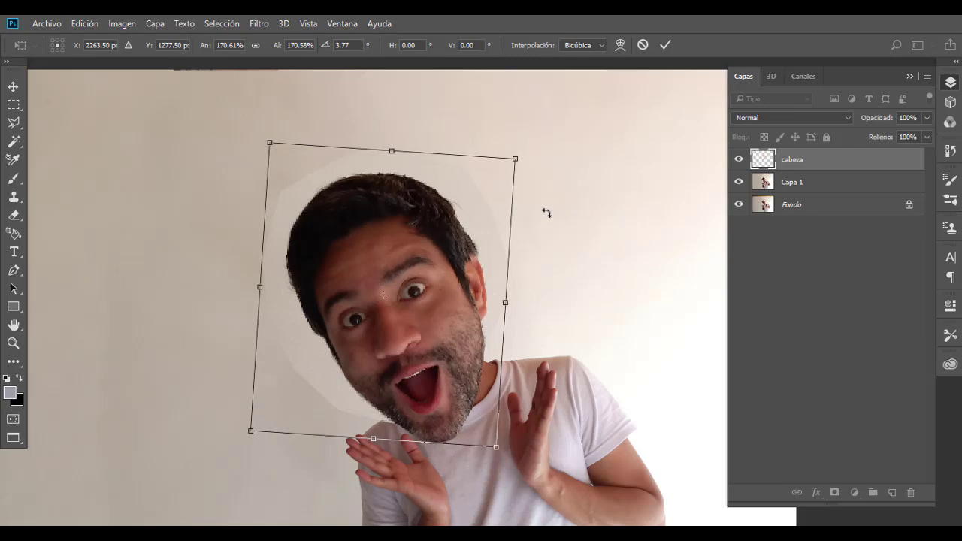
pyautogui.moveTo(435, 219); pyautogui.dragTo(439, 216)
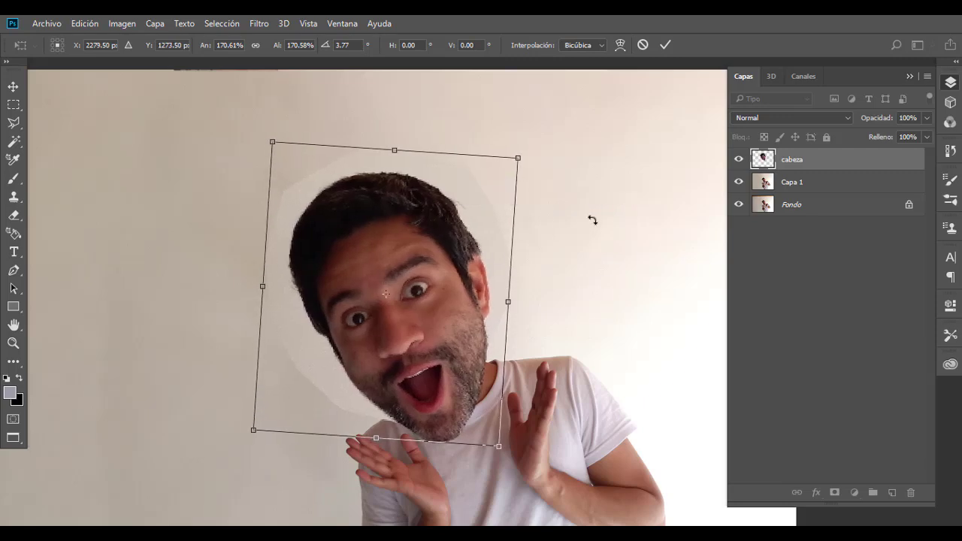
pyautogui.moveTo(594, 219); pyautogui.dragTo(593, 222)
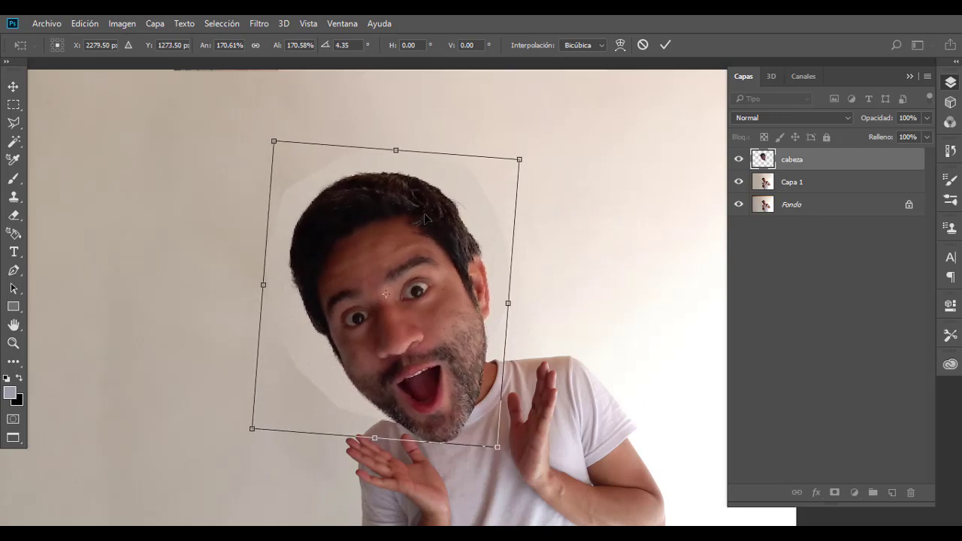
# - Commit the transform, then Magic Wand-select and delete the pale halo around the head and deselect
pyautogui.press('Return')
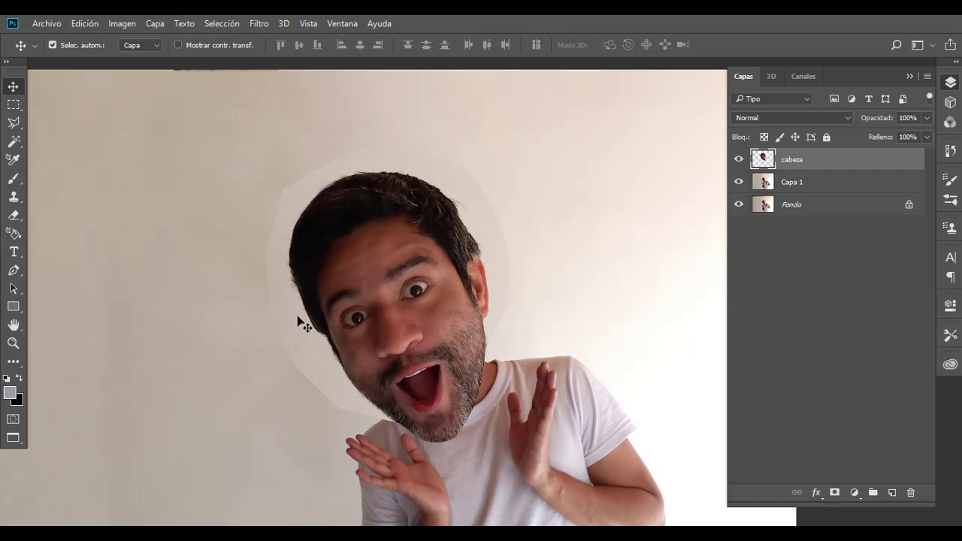
pyautogui.click(15, 143)
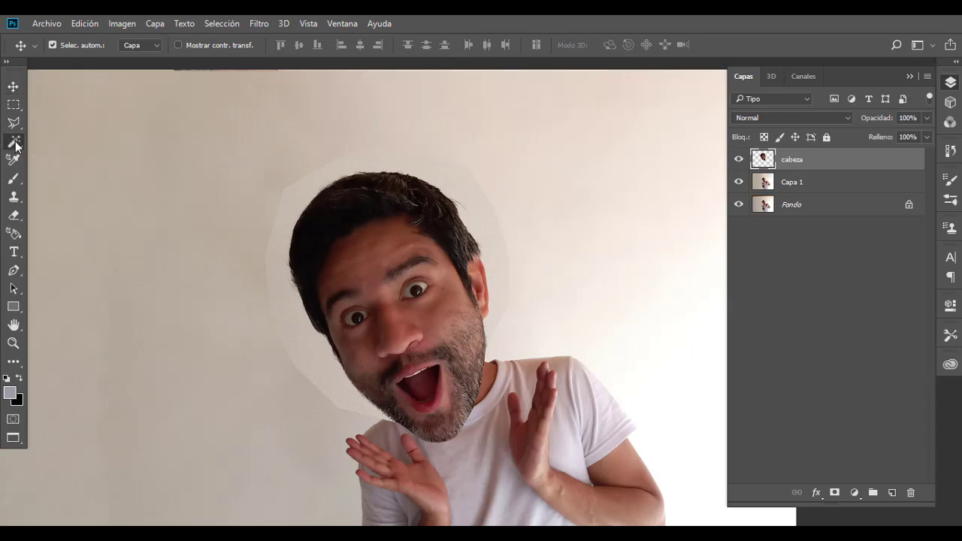
pyautogui.click(293, 344)
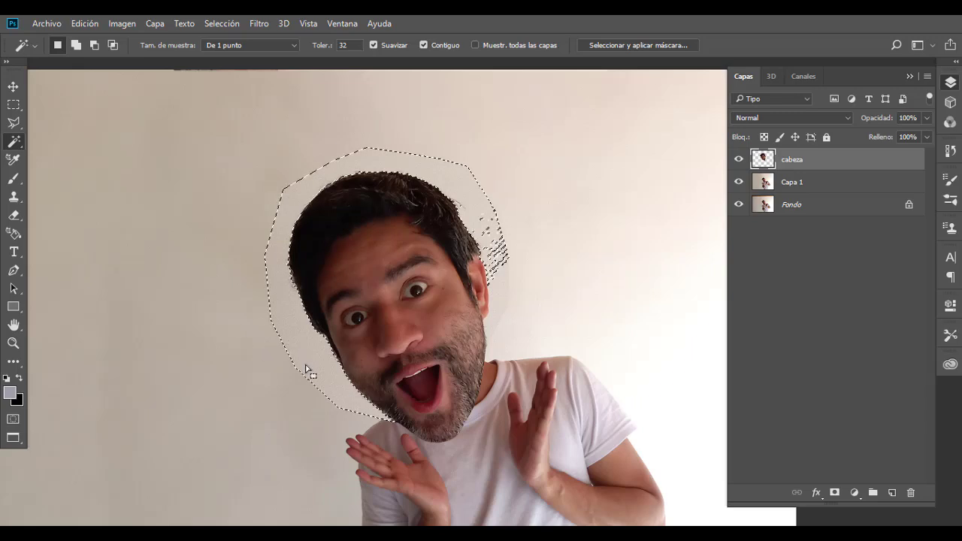
pyautogui.keyDown('shift'); pyautogui.click(492, 241); pyautogui.keyUp('shift')
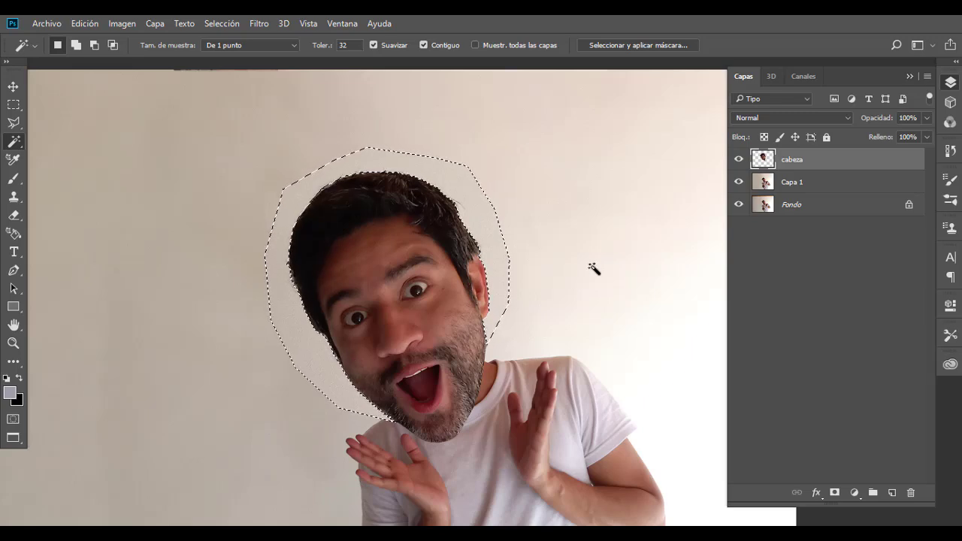
pyautogui.press('Delete')
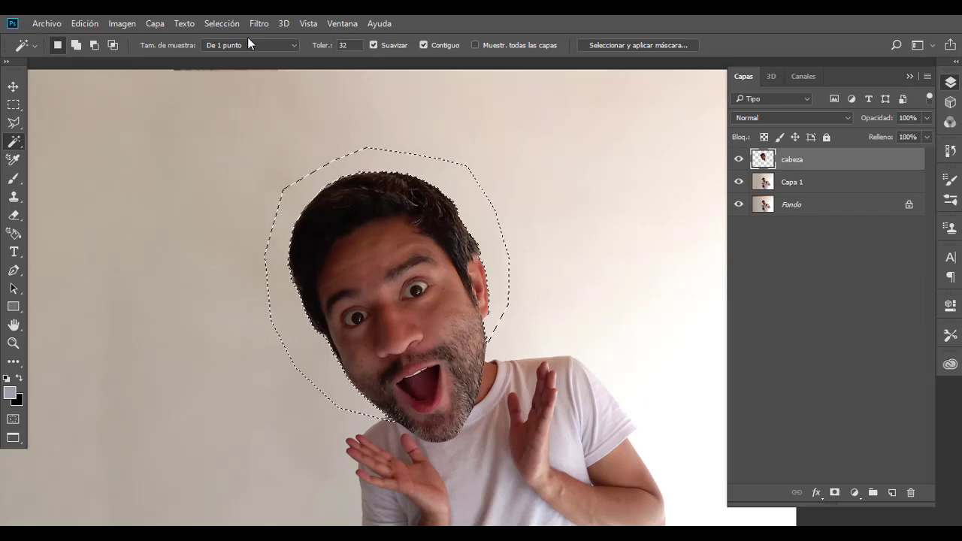
pyautogui.click(222, 23)
pyautogui.click(234, 49)
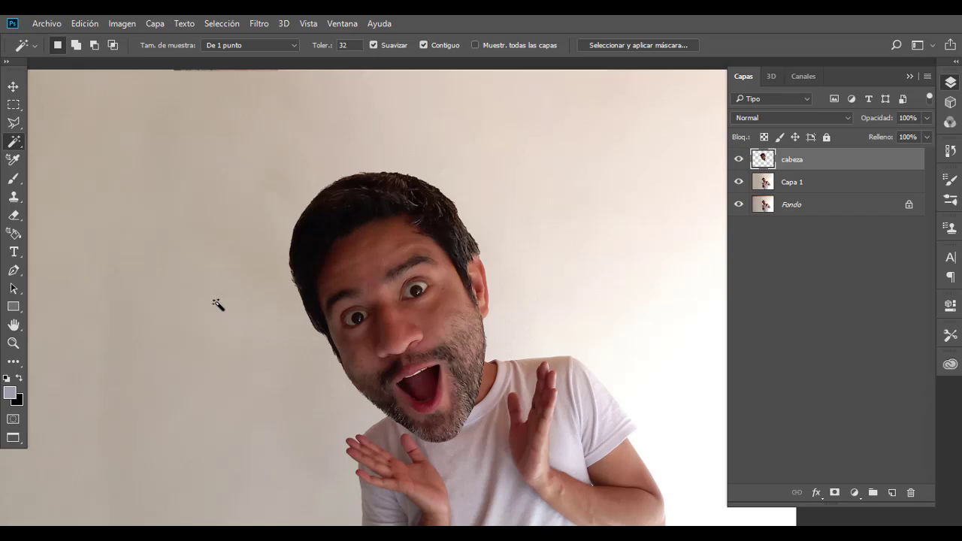
# - Lasso the left eye, copy it to a new layer, and name it ojo iz
pyautogui.press('v')
pyautogui.click(15, 124)
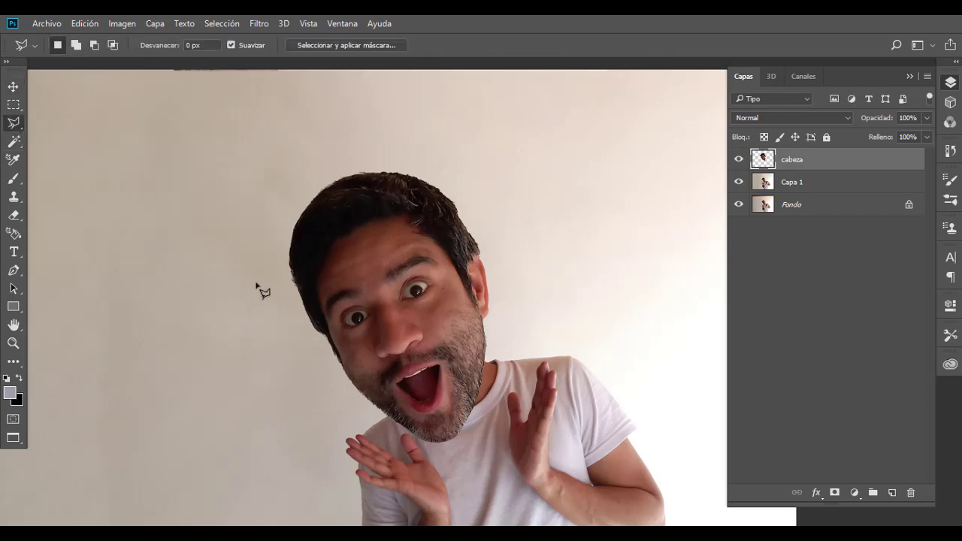
pyautogui.click(394, 300)
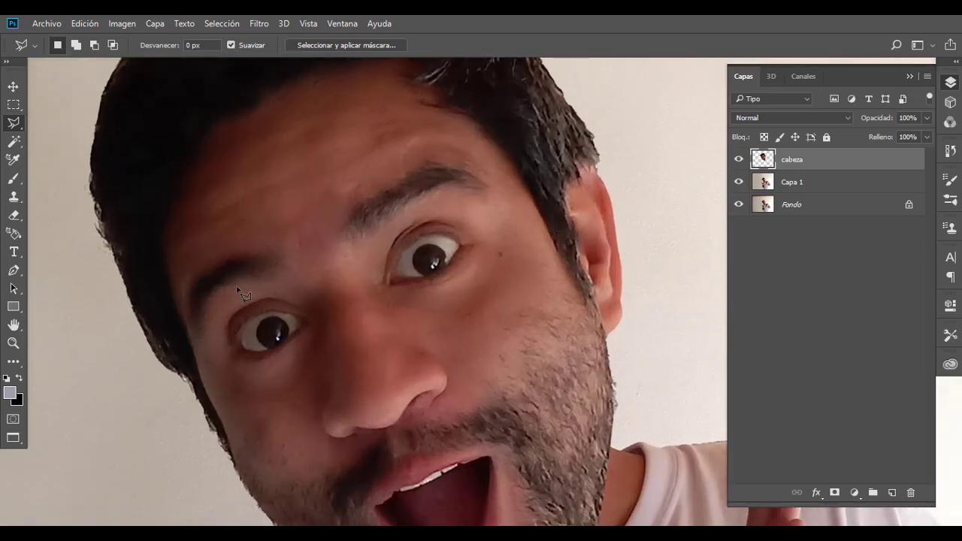
pyautogui.click(238, 286)
pyautogui.click(278, 281)
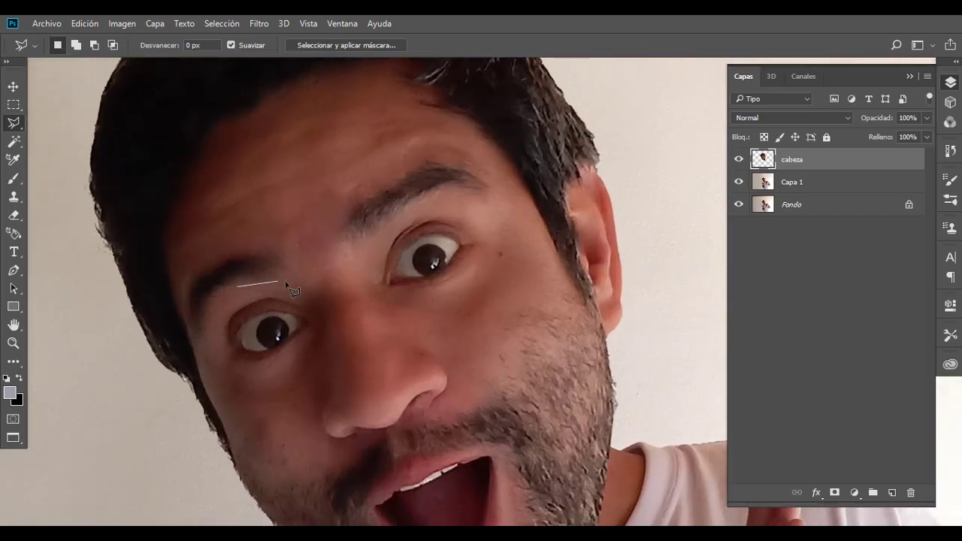
pyautogui.click(338, 318)
pyautogui.click(304, 386)
pyautogui.click(222, 299)
pyautogui.hotkey('ctrl', 'j')
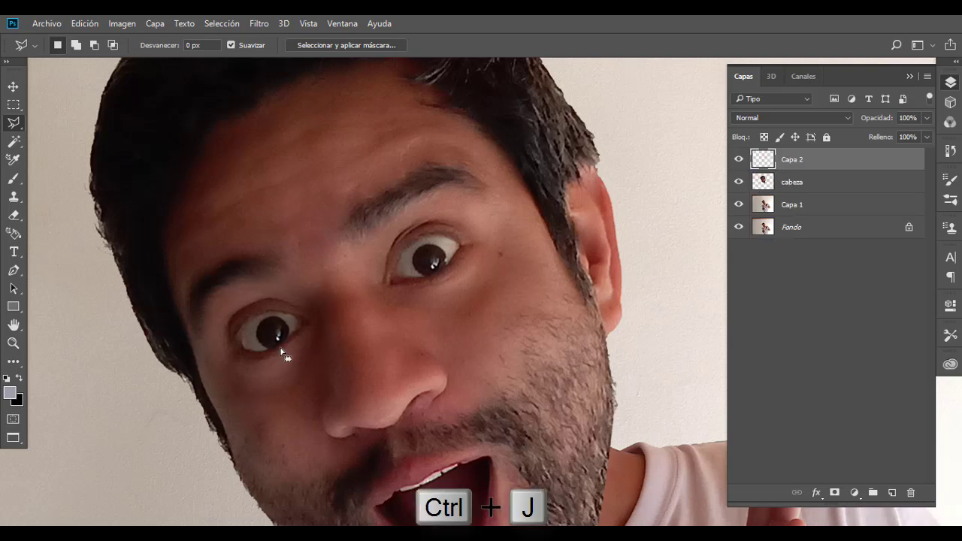
pyautogui.doubleClick(789, 162)
pyautogui.write('ojo iz')
pyautogui.press('Return')
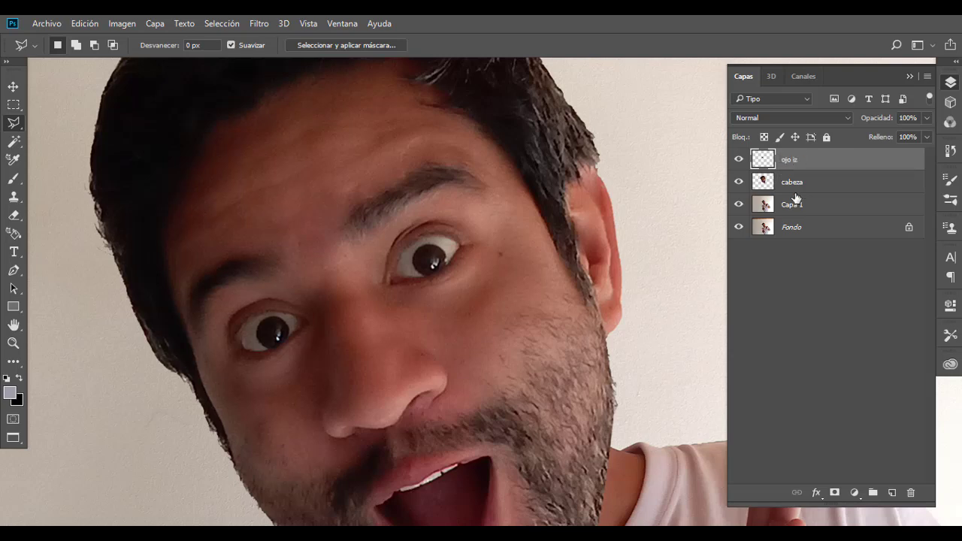
# - From the cabeza layer, lasso the right eye onto a new layer named ojo der
pyautogui.click(830, 183)
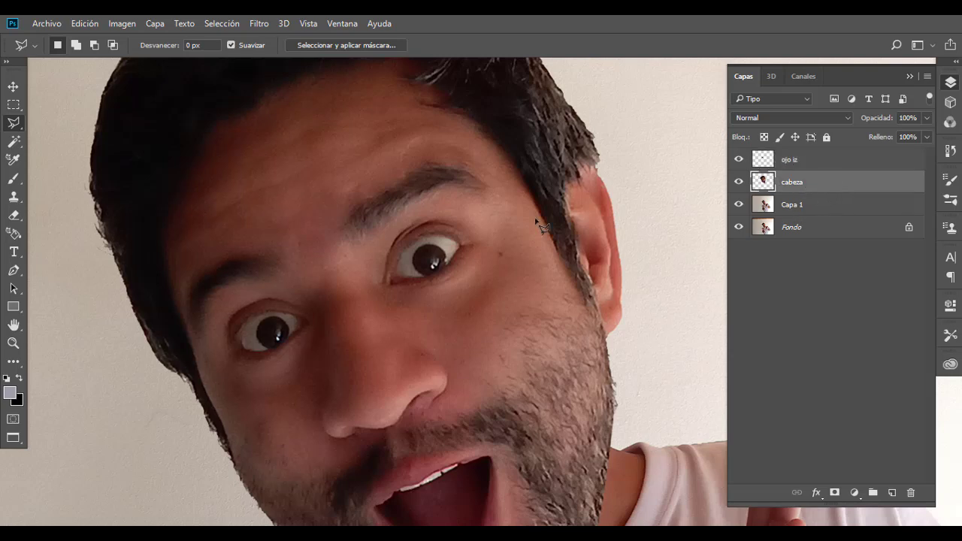
pyautogui.click(365, 258)
pyautogui.click(401, 216)
pyautogui.click(461, 199)
pyautogui.click(510, 225)
pyautogui.click(518, 273)
pyautogui.click(459, 308)
pyautogui.click(380, 308)
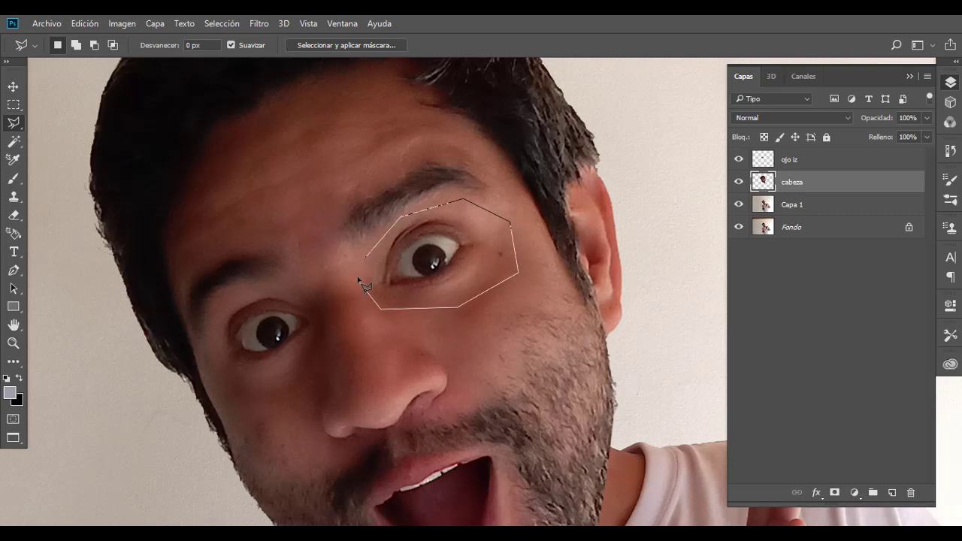
pyautogui.doubleClick(359, 277)
pyautogui.hotkey('ctrl', 'j')
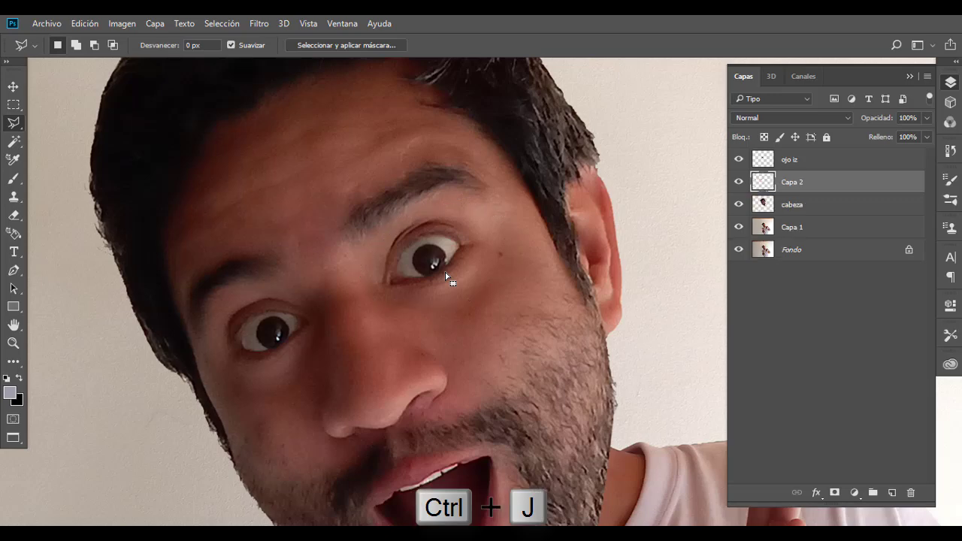
pyautogui.doubleClick(791, 181)
pyautogui.write('ojo der')
pyautogui.press('Return')
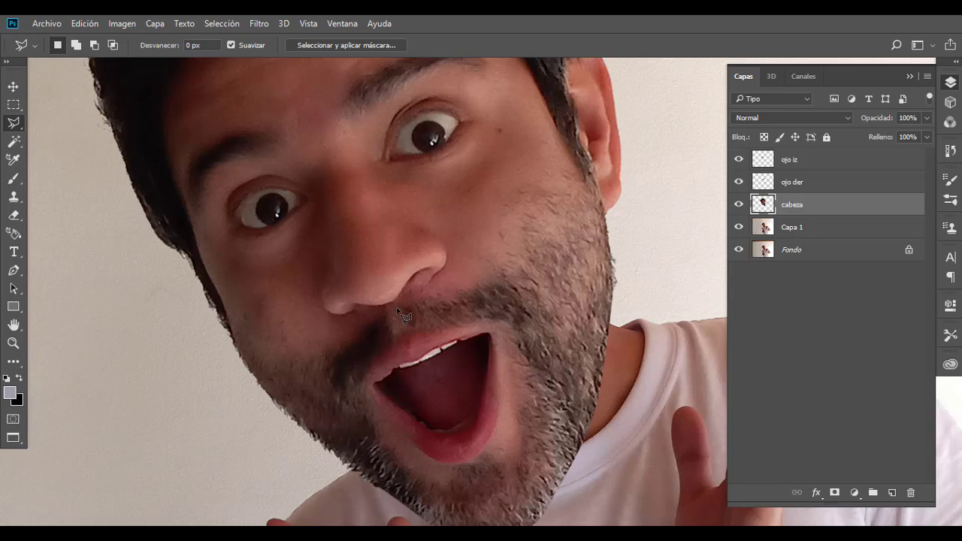
# - Lasso the mouth, moustache and chin area and copy it onto its own layer
pyautogui.click(397, 307)
pyautogui.click(455, 290)
pyautogui.click(505, 284)
pyautogui.click(556, 335)
pyautogui.click(563, 387)
pyautogui.click(564, 433)
pyautogui.moveTo(561, 445); pyautogui.dragTo(532, 516)
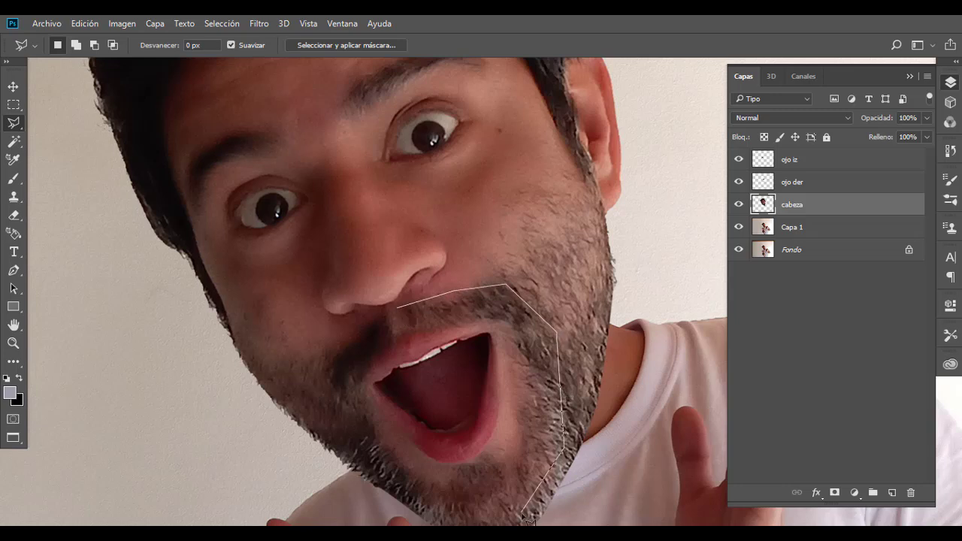
pyautogui.click(329, 398)
pyautogui.click(352, 329)
pyautogui.click(397, 307)
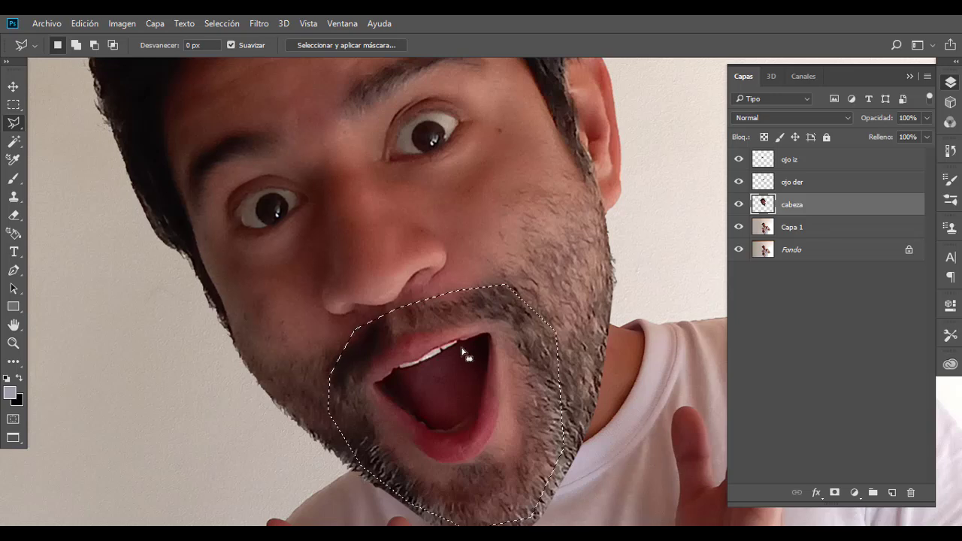
pyautogui.hotkey('ctrl', 'j')
pyautogui.write('boca')
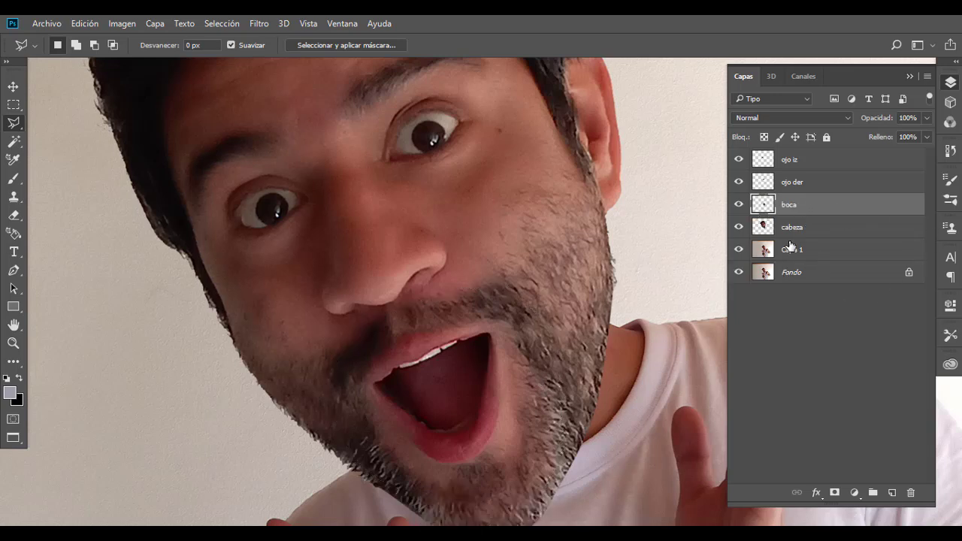
# - Zoom out with the Move tool and step through the cabeza, ojo iz, ojo der and boca layers
pyautogui.press('v')
pyautogui.hotkey('ctrl', '-')
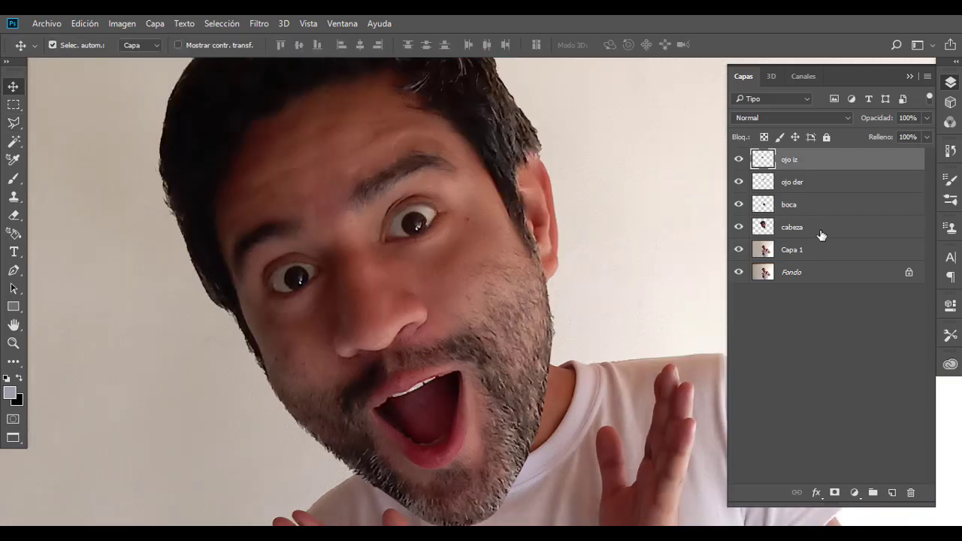
pyautogui.click(820, 227)
pyautogui.click(817, 167)
pyautogui.click(821, 183)
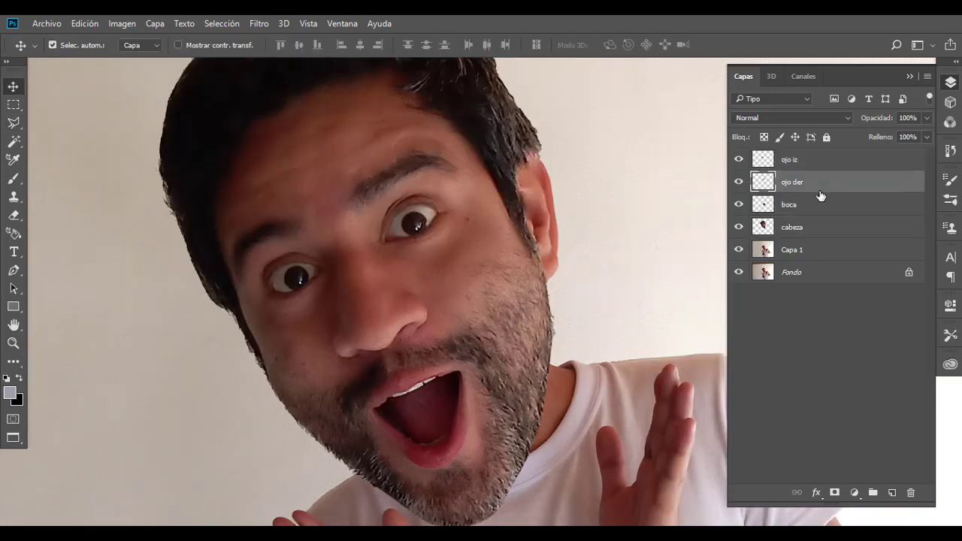
pyautogui.click(814, 206)
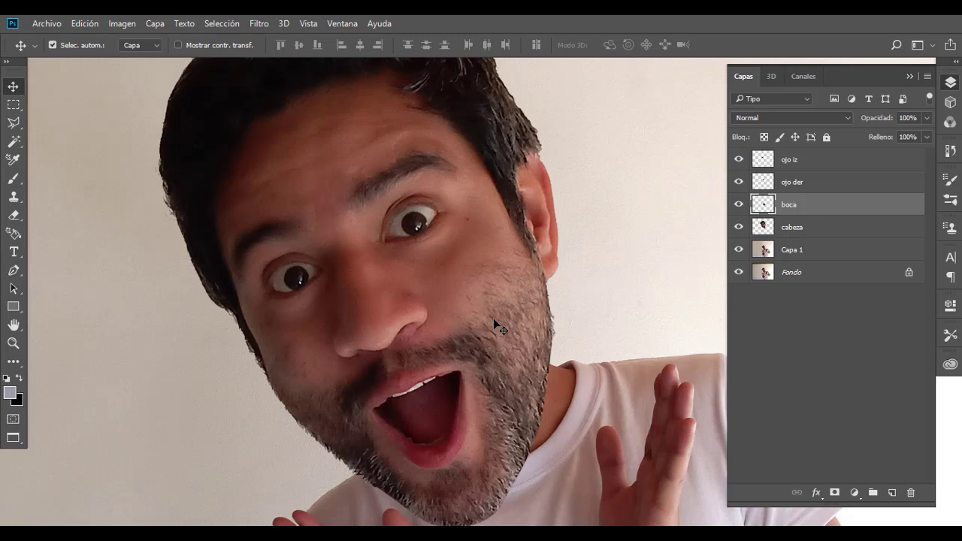
# - Enlarge the ojo iz eye patch, move it down and right, and tilt it about 9°
pyautogui.click(813, 161)
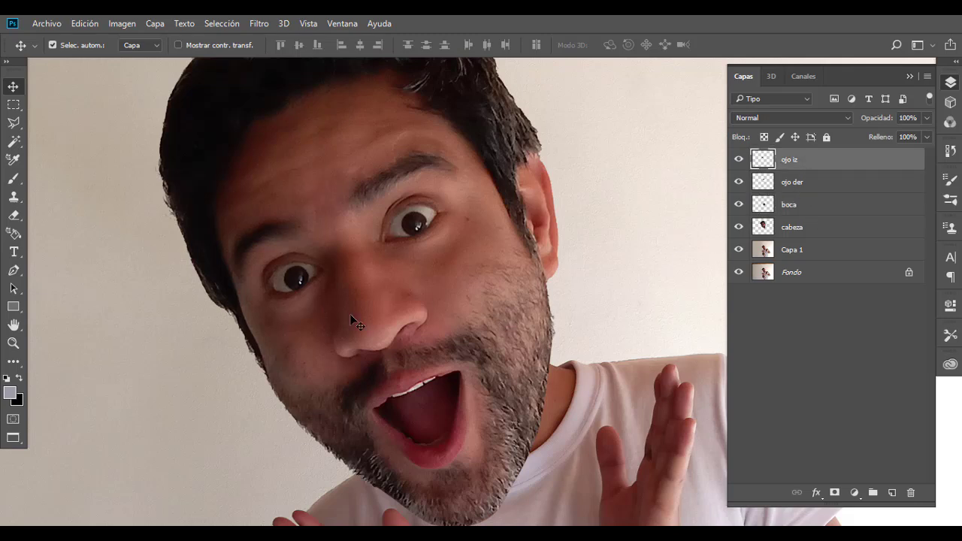
pyautogui.press('ctrl')
pyautogui.hotkey('ctrl', 't')
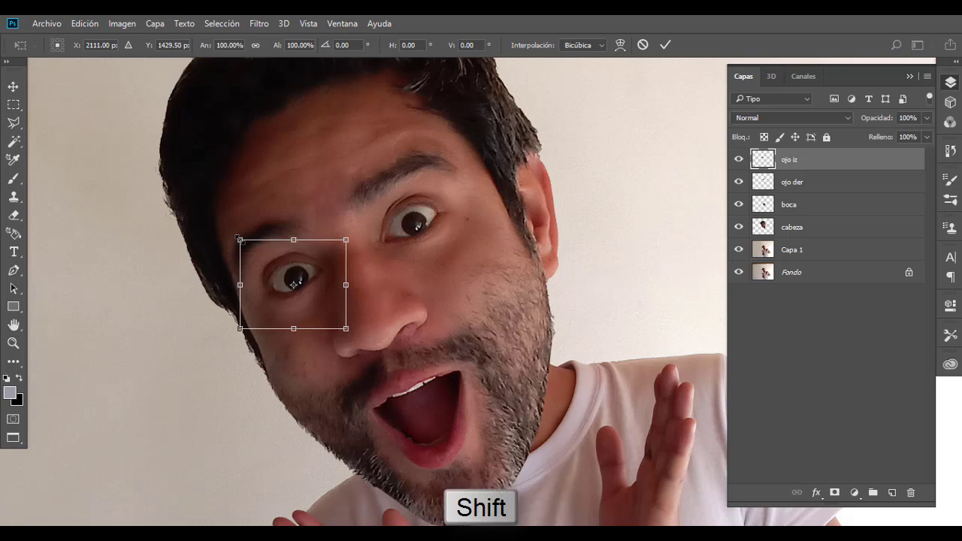
pyautogui.moveTo(239, 239); pyautogui.dragTo(163, 196)
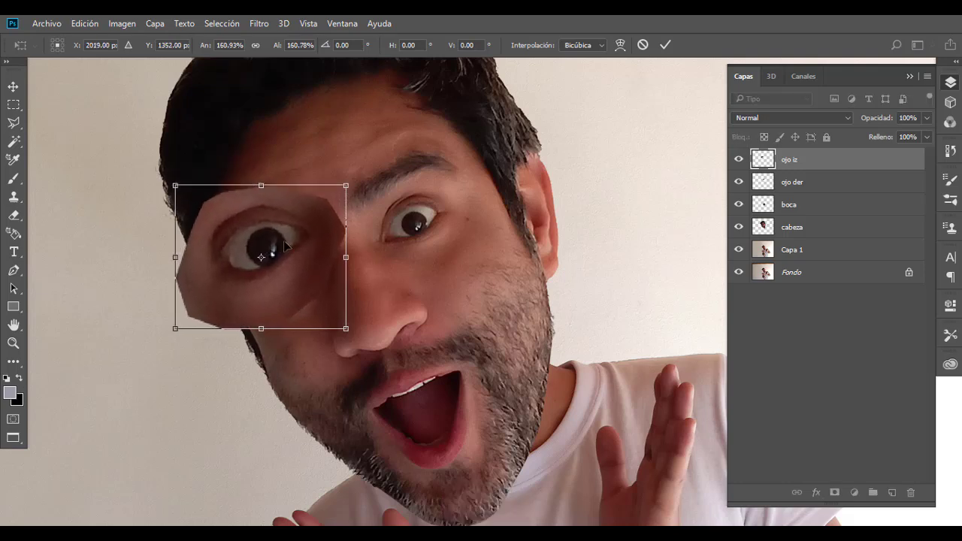
pyautogui.moveTo(302, 242); pyautogui.dragTo(326, 284)
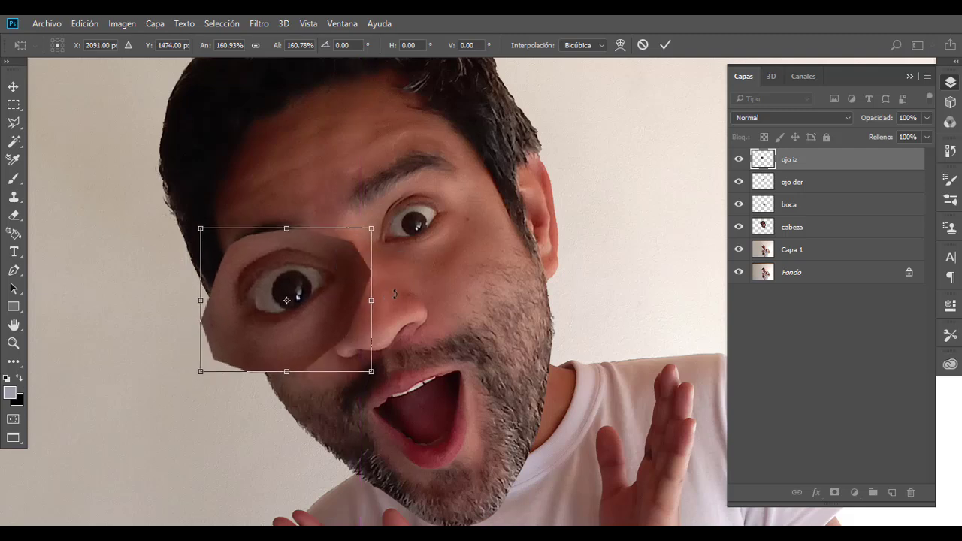
pyautogui.moveTo(433, 278); pyautogui.dragTo(426, 260)
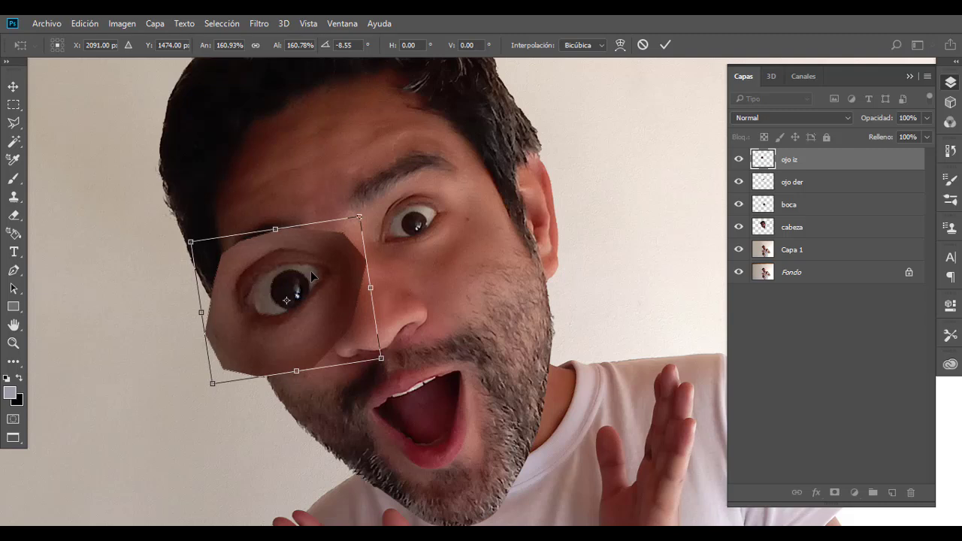
pyautogui.press('Return')
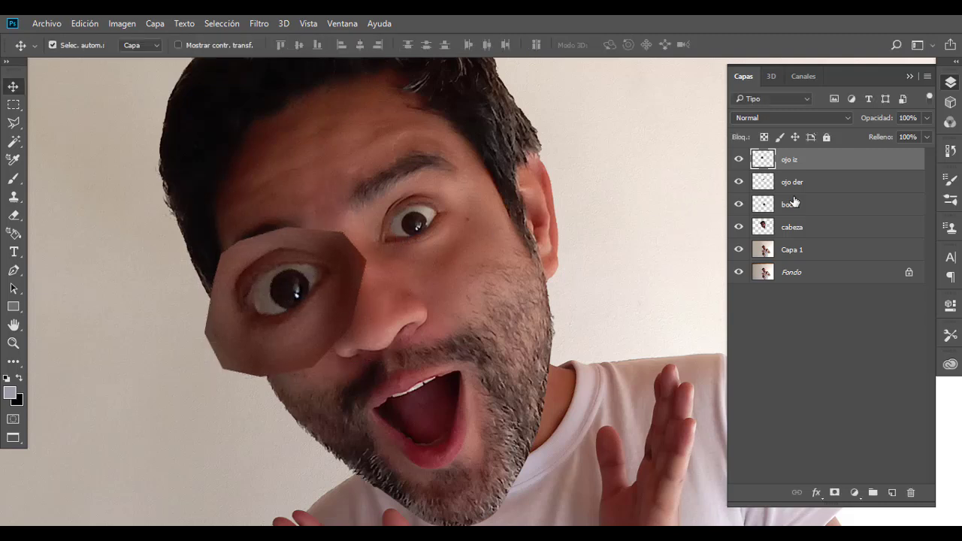
# - Enlarge the ojo der eye to about 158%, tilt it about 6° and reposition it
pyautogui.click(808, 183)
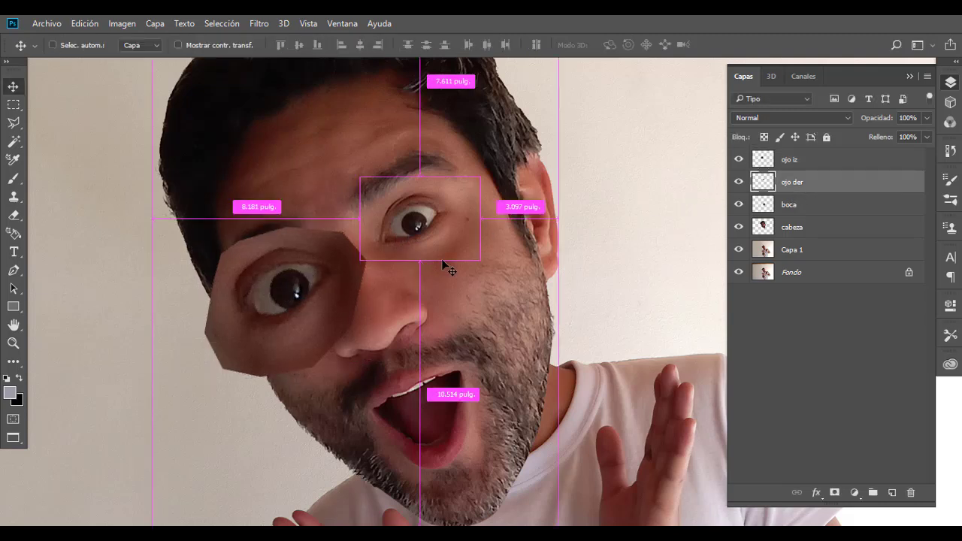
pyautogui.hotkey('ctrl', 't')
pyautogui.moveTo(361, 178); pyautogui.dragTo(255, 131)
pyautogui.moveTo(407, 181); pyautogui.dragTo(459, 193)
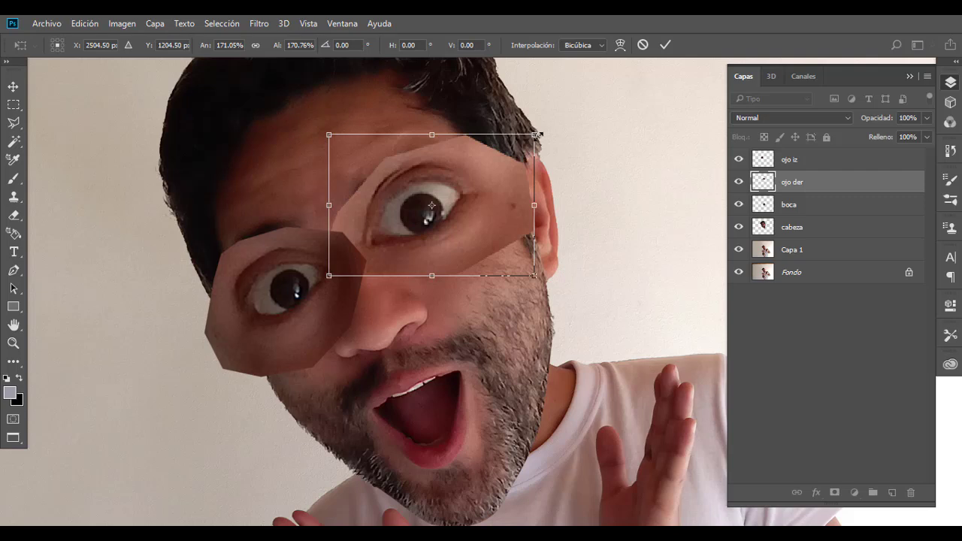
pyautogui.moveTo(535, 133); pyautogui.dragTo(522, 146)
pyautogui.moveTo(623, 167); pyautogui.dragTo(624, 185)
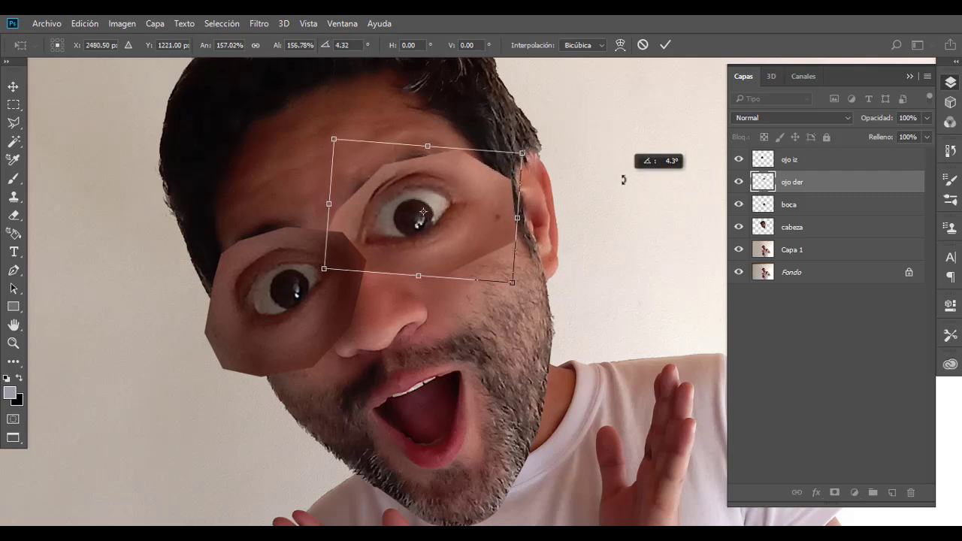
pyautogui.moveTo(473, 213); pyautogui.dragTo(475, 220)
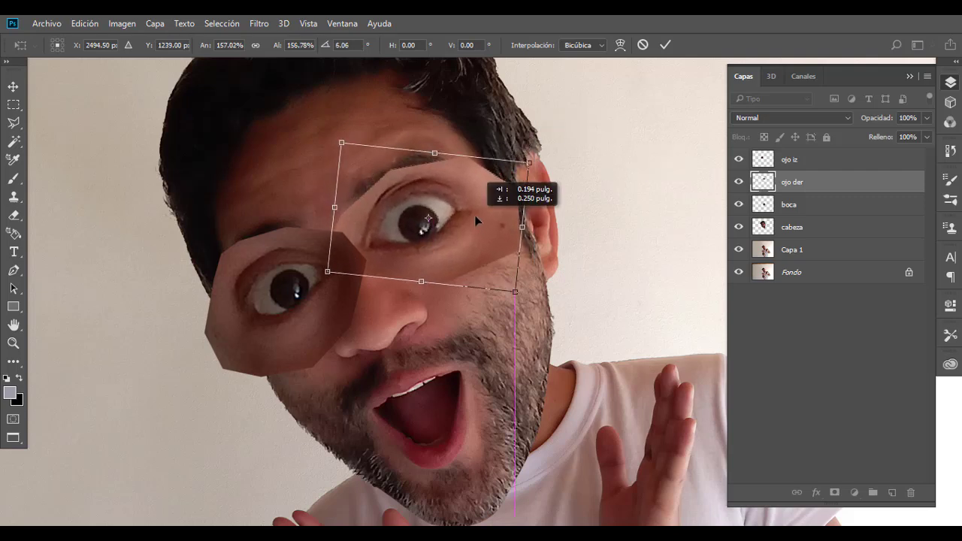
pyautogui.press('Return')
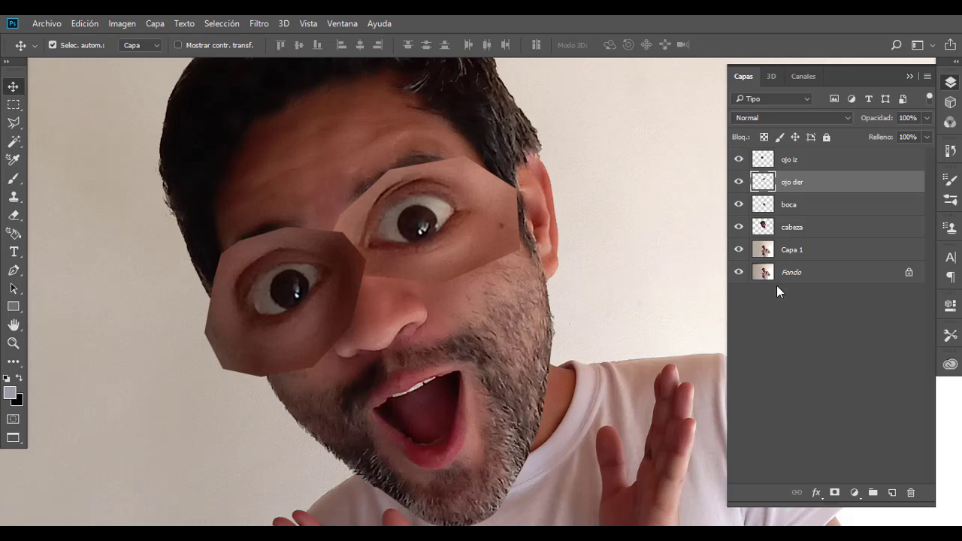
# - Mask the ojo iz layer and erase its patch edges with a 0%-hardness soft brush
pyautogui.click(819, 163)
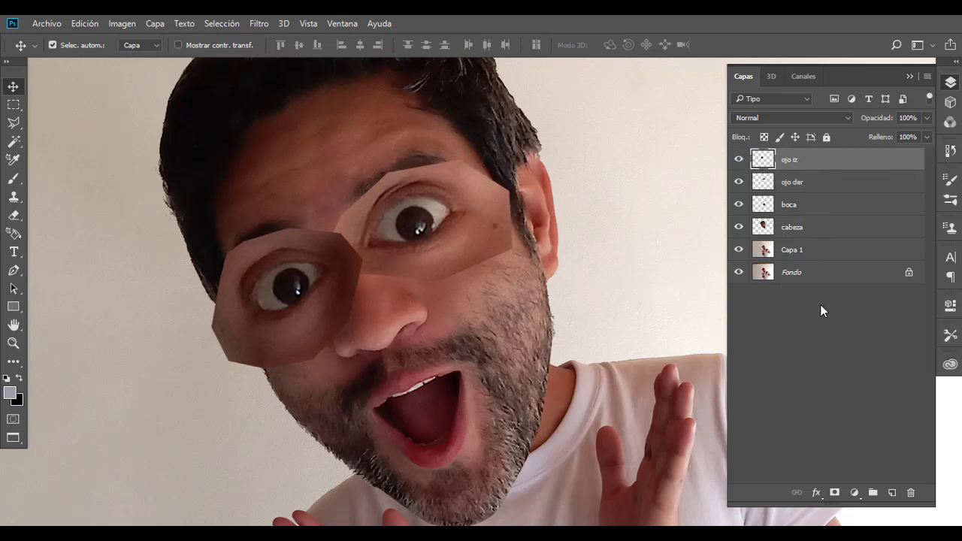
pyautogui.click(834, 492)
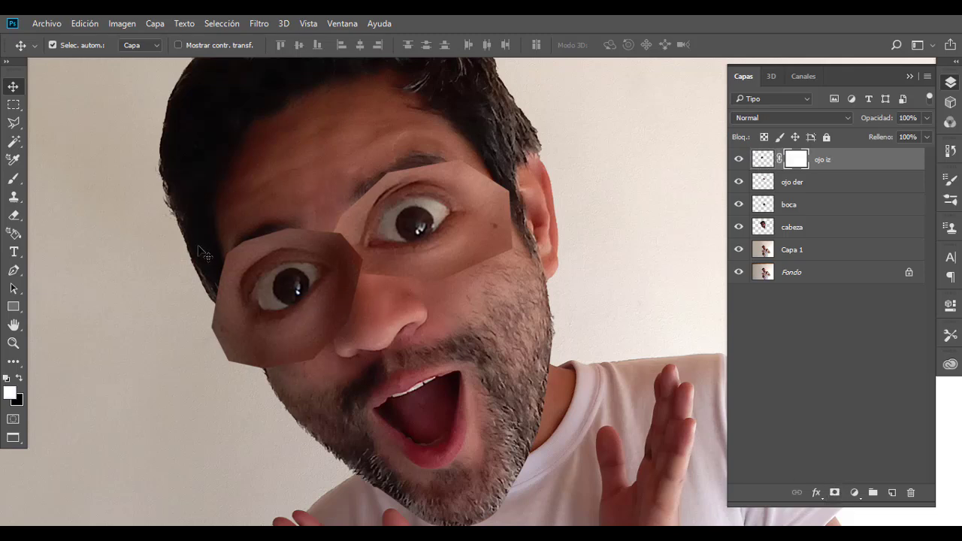
pyautogui.press('e')
pyautogui.rightClick(182, 202)
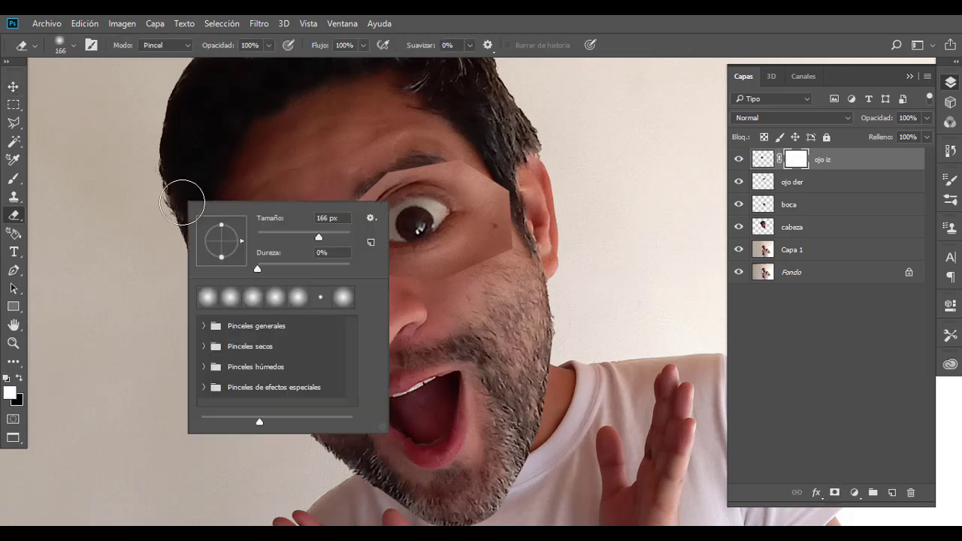
pyautogui.moveTo(257, 267); pyautogui.dragTo(261, 265)
pyautogui.press('Return')
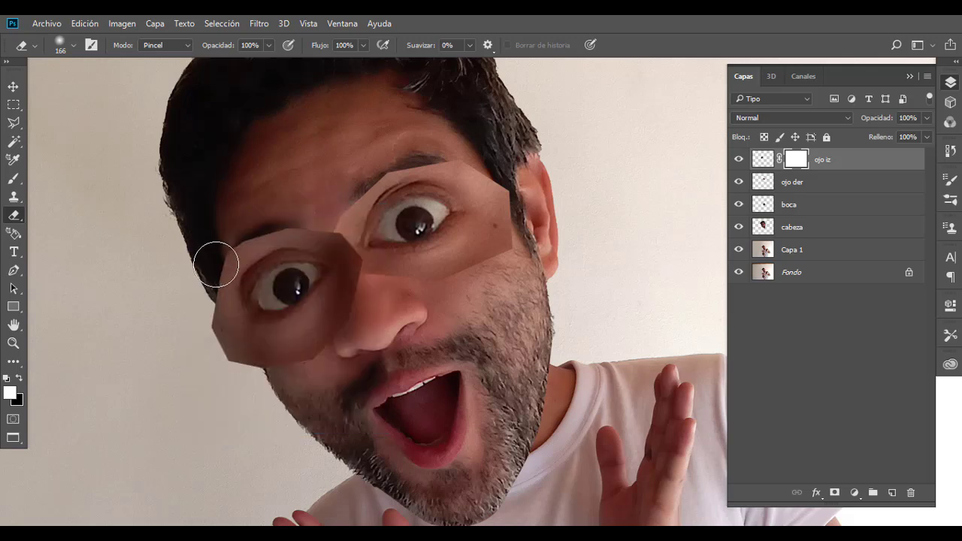
pyautogui.scroll(2, 247, 275)
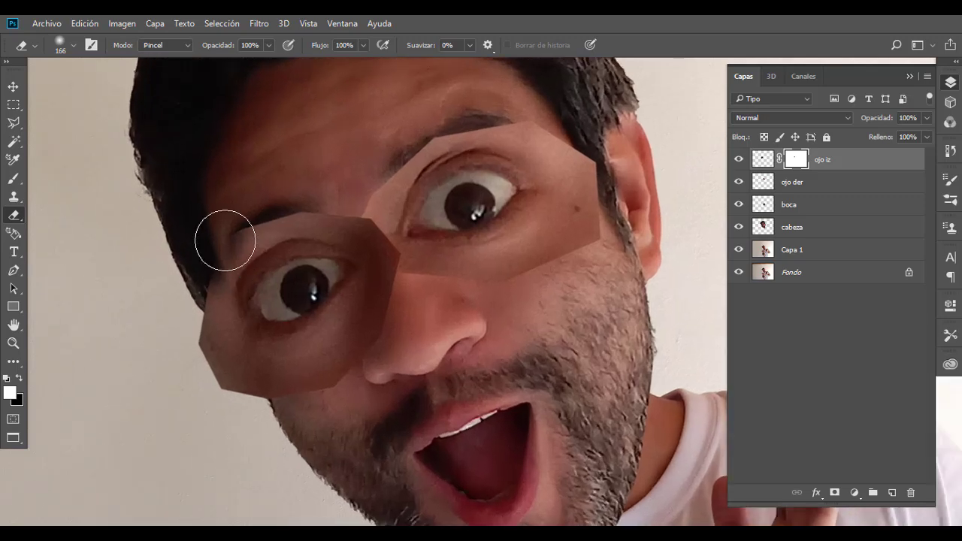
pyautogui.moveTo(191, 365)
pyautogui.mouseDown()
pyautogui.moveTo(243, 412)
pyautogui.moveTo(303, 408)
pyautogui.moveTo(352, 380)
pyautogui.moveTo(376, 382)
pyautogui.moveTo(408, 307)
pyautogui.moveTo(410, 248)
pyautogui.moveTo(386, 208)
pyautogui.moveTo(323, 187)
pyautogui.moveTo(225, 218)
pyautogui.moveTo(248, 206)
pyautogui.moveTo(200, 257)
pyautogui.moveTo(188, 309)
pyautogui.moveTo(240, 399)
pyautogui.moveTo(304, 390)
pyautogui.mouseUp()
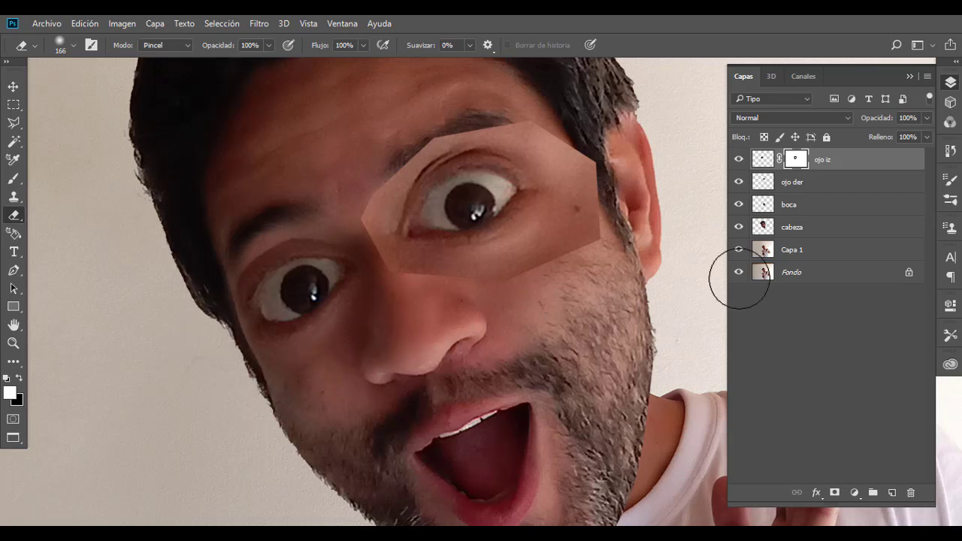
# - Add a mask to ojo der and erase its patch edges into the face
pyautogui.click(832, 185)
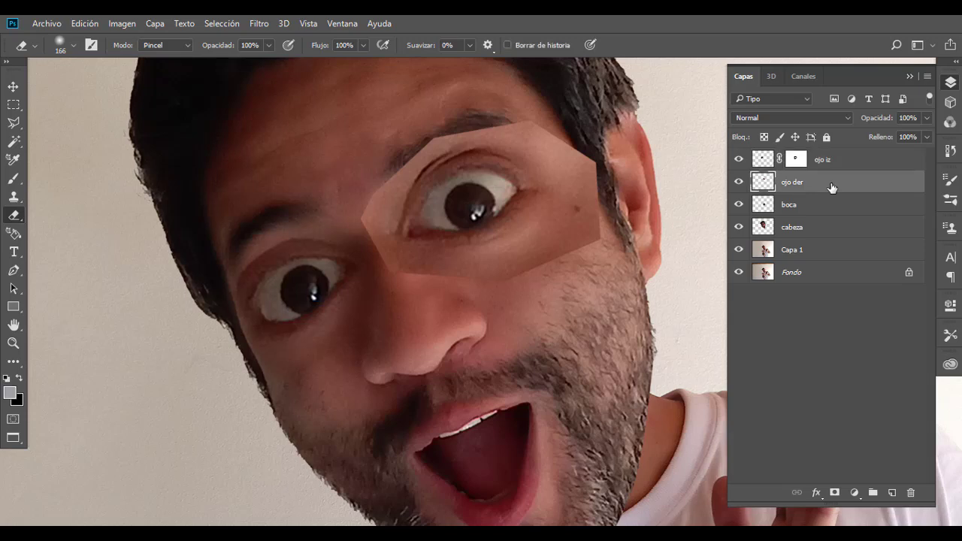
pyautogui.click(835, 492)
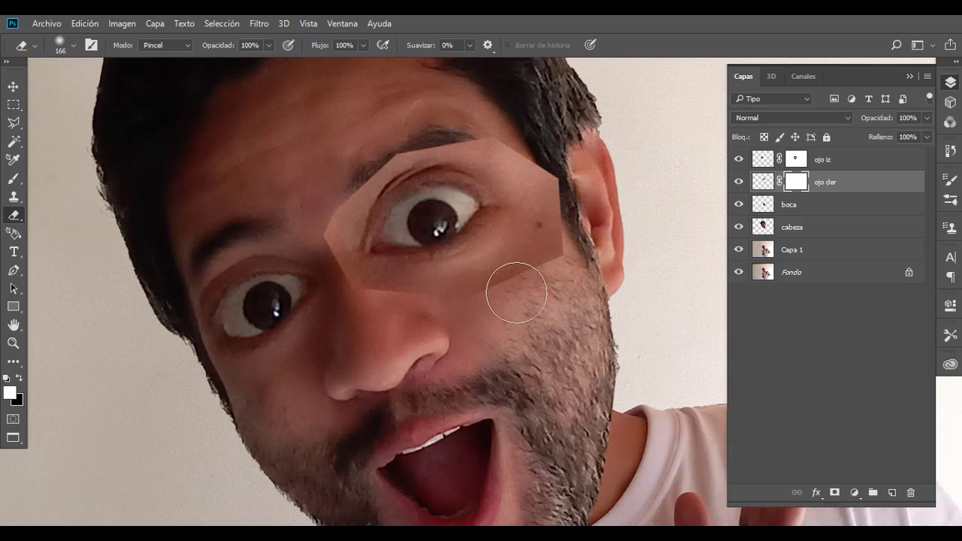
pyautogui.moveTo(516, 292)
pyautogui.mouseDown()
pyautogui.moveTo(551, 193)
pyautogui.moveTo(471, 116)
pyautogui.moveTo(477, 125)
pyautogui.moveTo(375, 133)
pyautogui.moveTo(314, 228)
pyautogui.moveTo(335, 275)
pyautogui.moveTo(380, 316)
pyautogui.mouseUp()
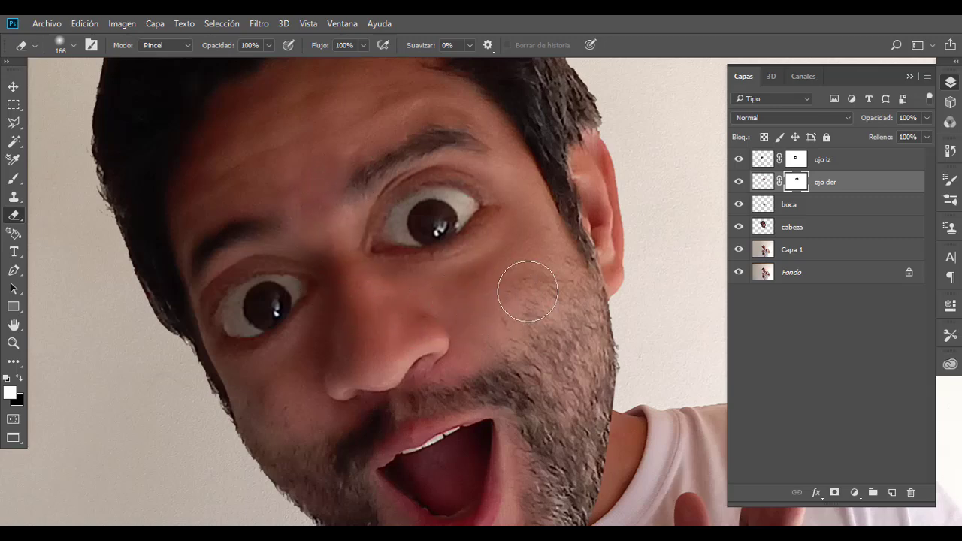
# - Fit the image in view and put the boca mouth layer into Free Transform
pyautogui.hotkey('ctrl', '0')
pyautogui.press('v')
pyautogui.click(796, 205)
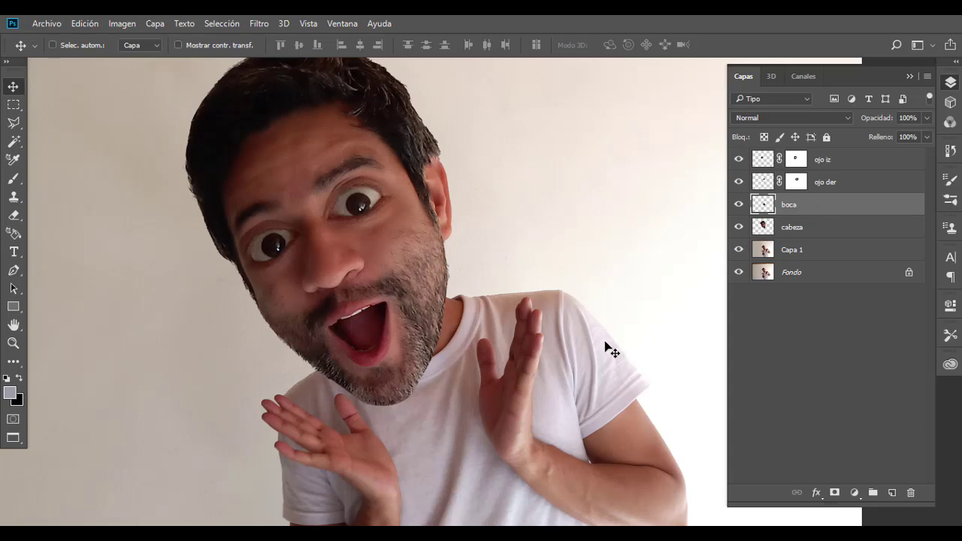
pyautogui.hotkey('ctrl', 't')
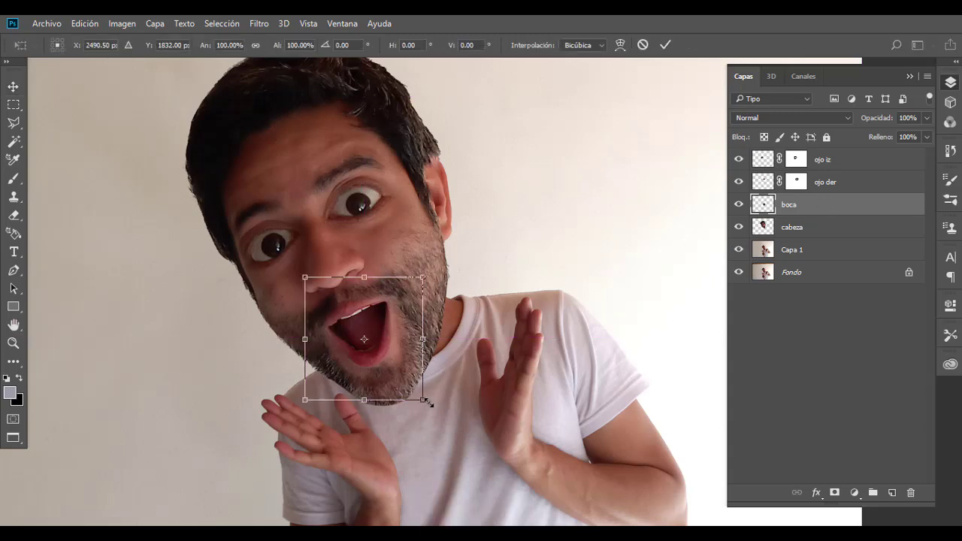
# - Scale the boca patch to about 125%, then mask and erase its jaw and chin edges
pyautogui.moveTo(424, 401)
pyautogui.mouseDown()
pyautogui.moveTo(444, 422)
pyautogui.moveTo(415, 385)
pyautogui.mouseUp()
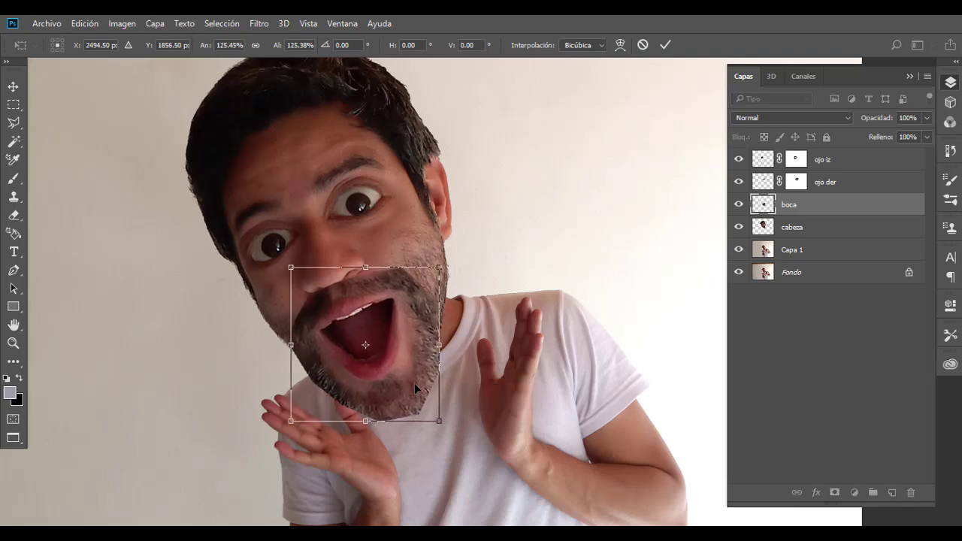
pyautogui.press('Return')
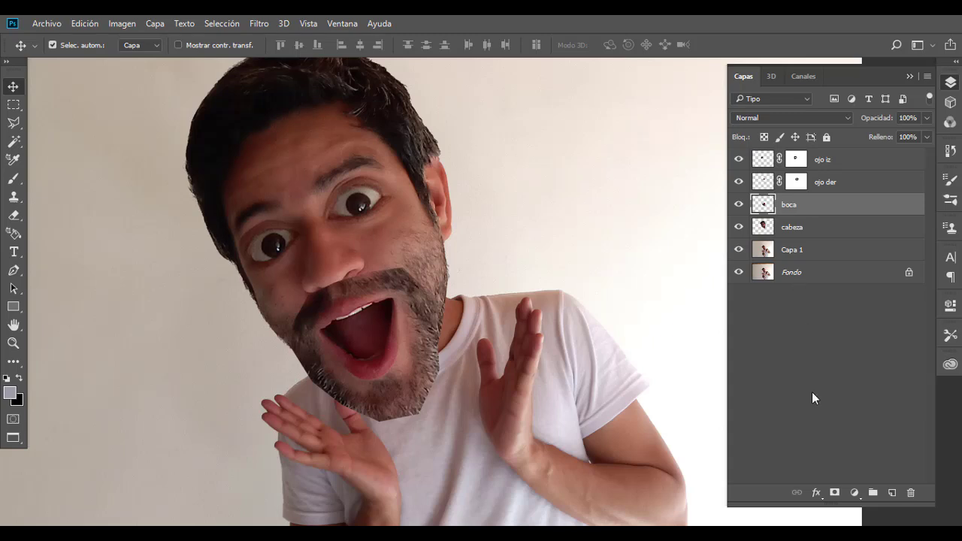
pyautogui.click(835, 494)
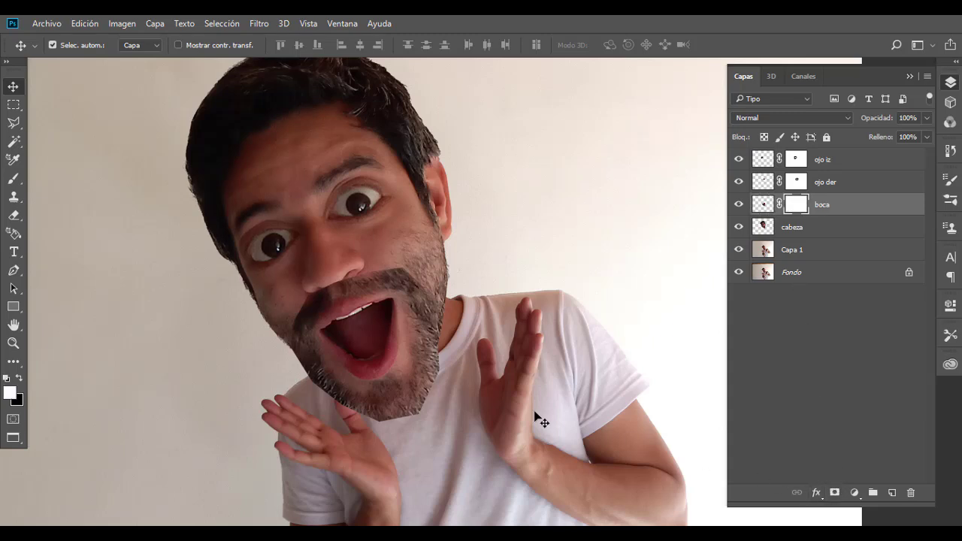
pyautogui.press('e')
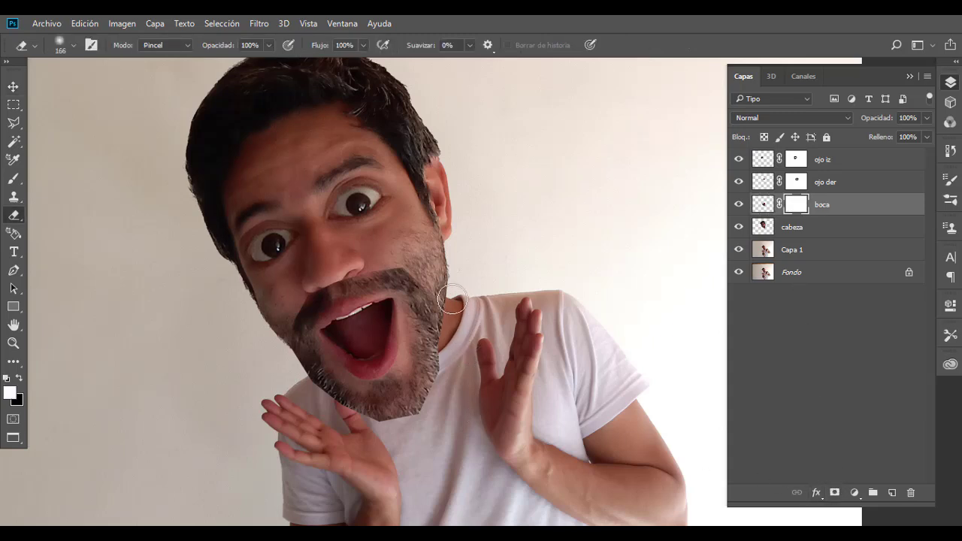
pyautogui.moveTo(436, 291)
pyautogui.mouseDown()
pyautogui.moveTo(436, 393)
pyautogui.moveTo(440, 376)
pyautogui.moveTo(396, 410)
pyautogui.moveTo(377, 407)
pyautogui.moveTo(431, 365)
pyautogui.moveTo(356, 412)
pyautogui.moveTo(297, 368)
pyautogui.mouseUp()
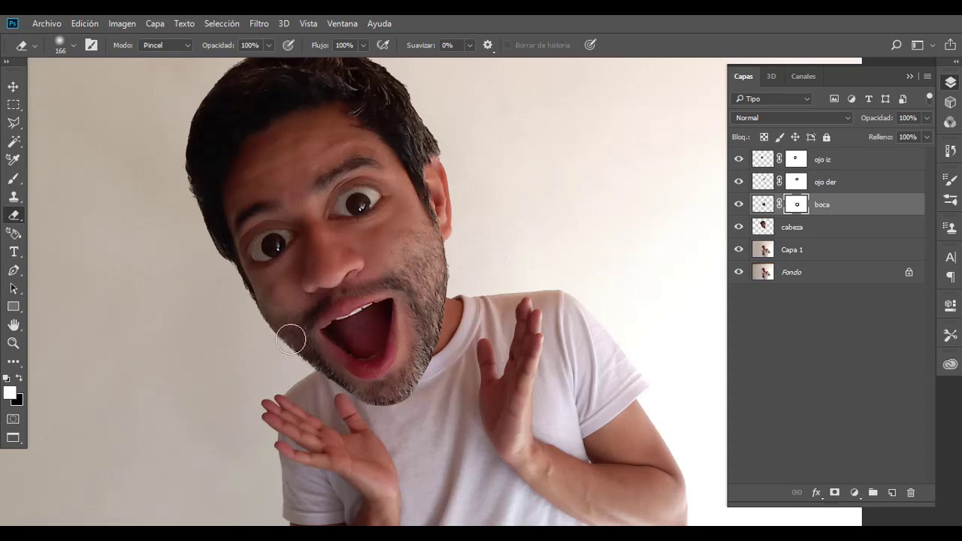
pyautogui.scroll(-1, 607, 355)
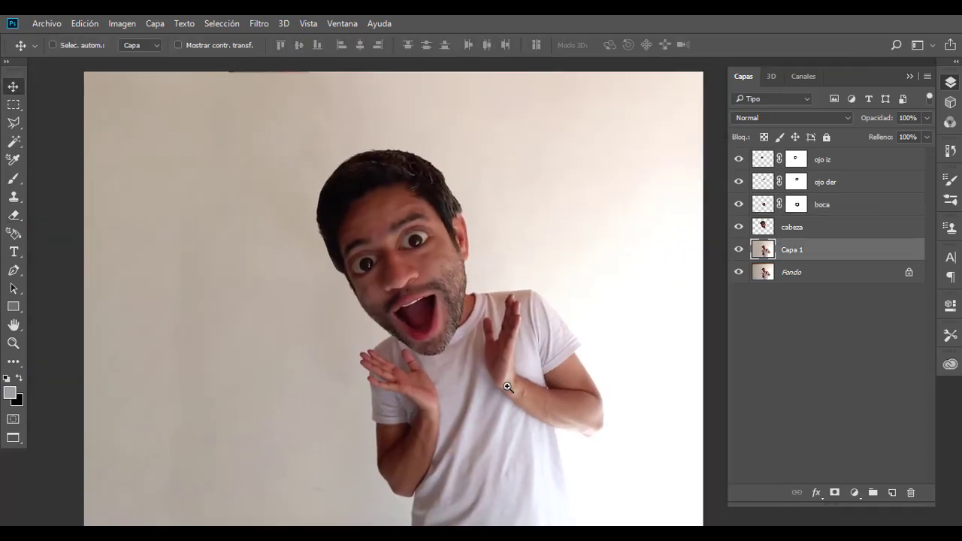
# - Add a gradient fill layer above ojo iz and set its left colour stop to blue
pyautogui.scroll(1, 509, 386)
pyautogui.scroll(1, 509, 386)
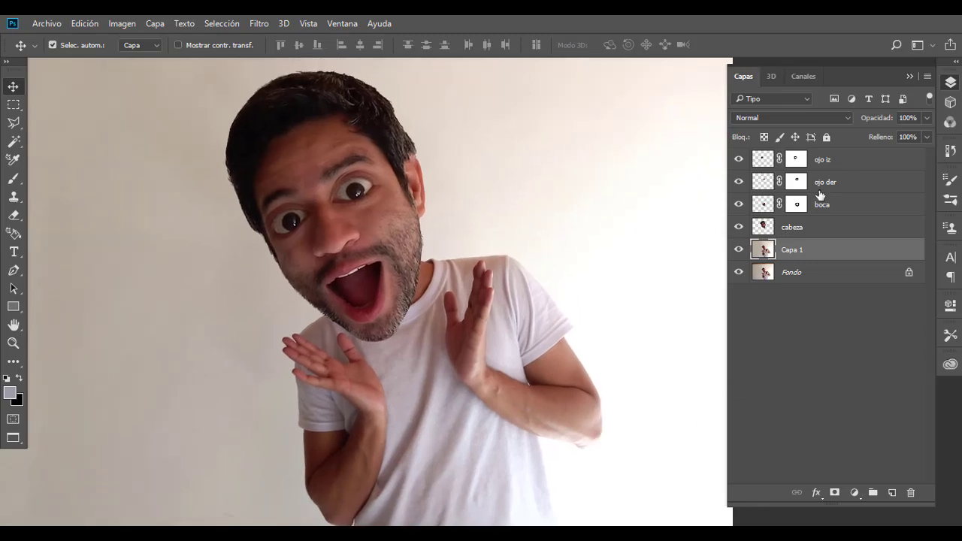
pyautogui.click(842, 163)
pyautogui.click(855, 490)
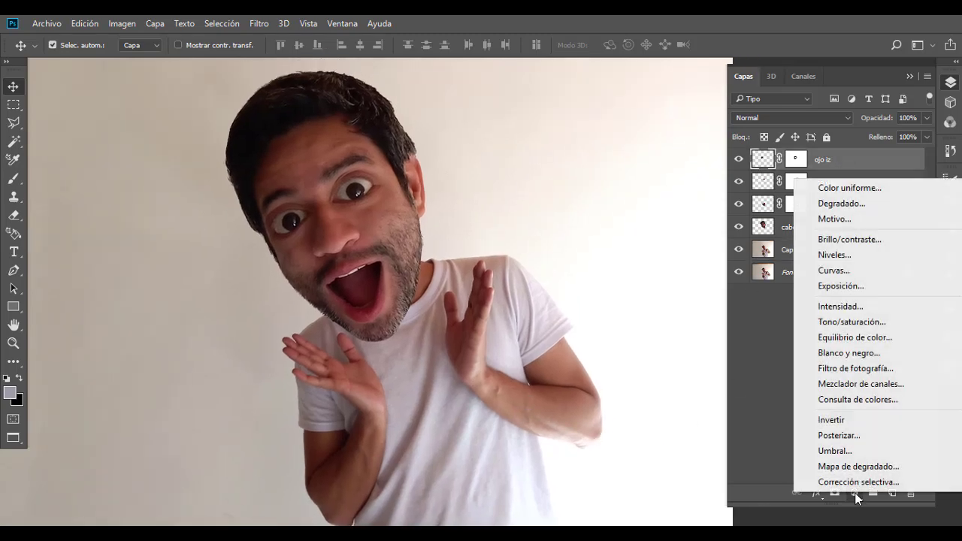
pyautogui.click(862, 204)
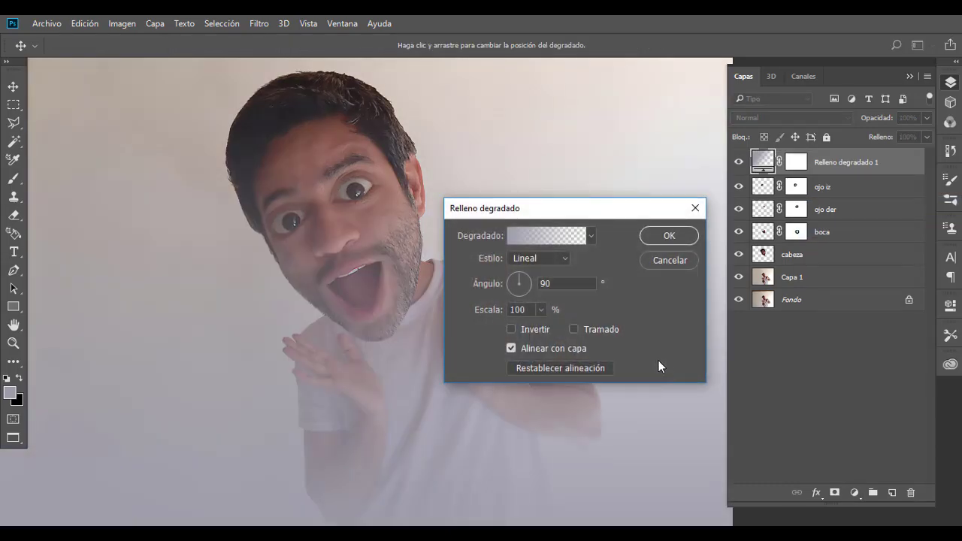
pyautogui.click(534, 235)
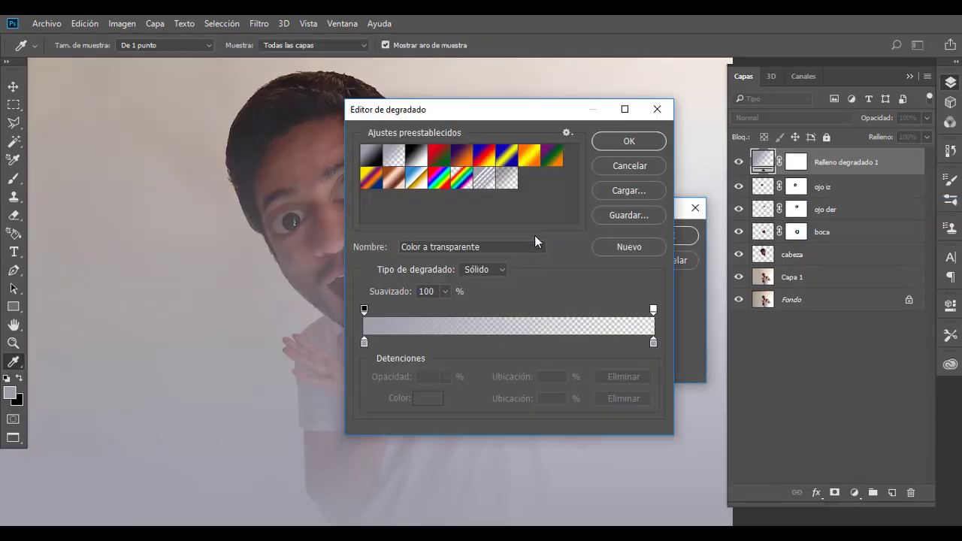
pyautogui.click(364, 343)
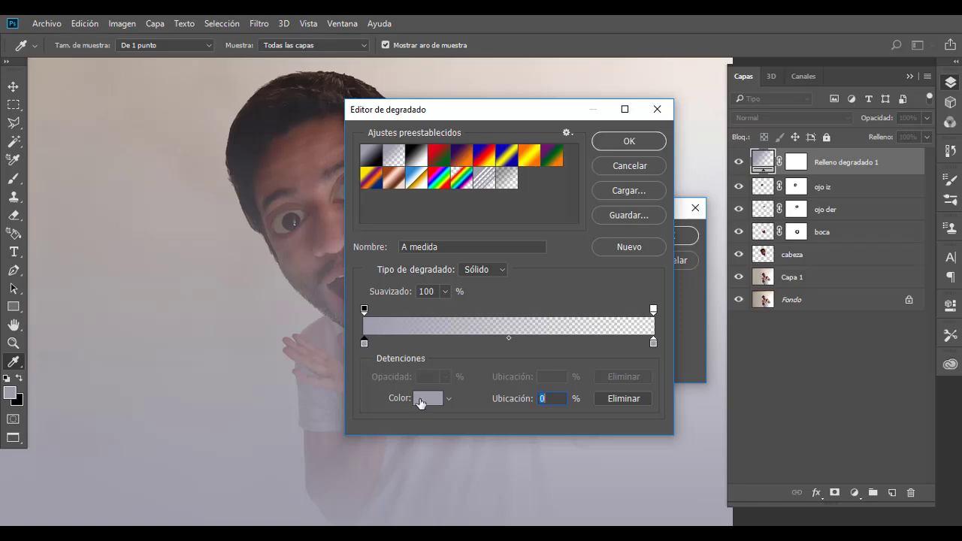
pyautogui.click(425, 400)
pyautogui.write('0a2ae9')
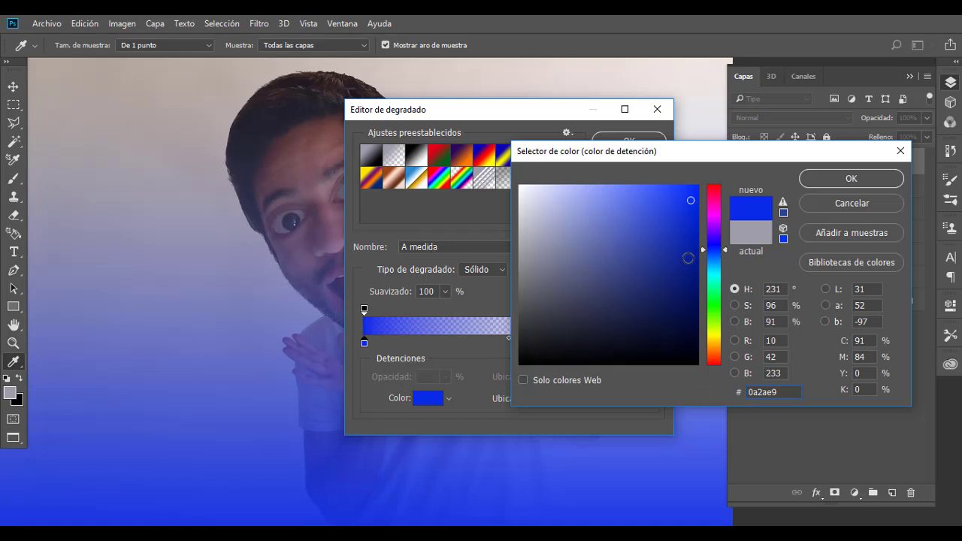
pyautogui.click(823, 180)
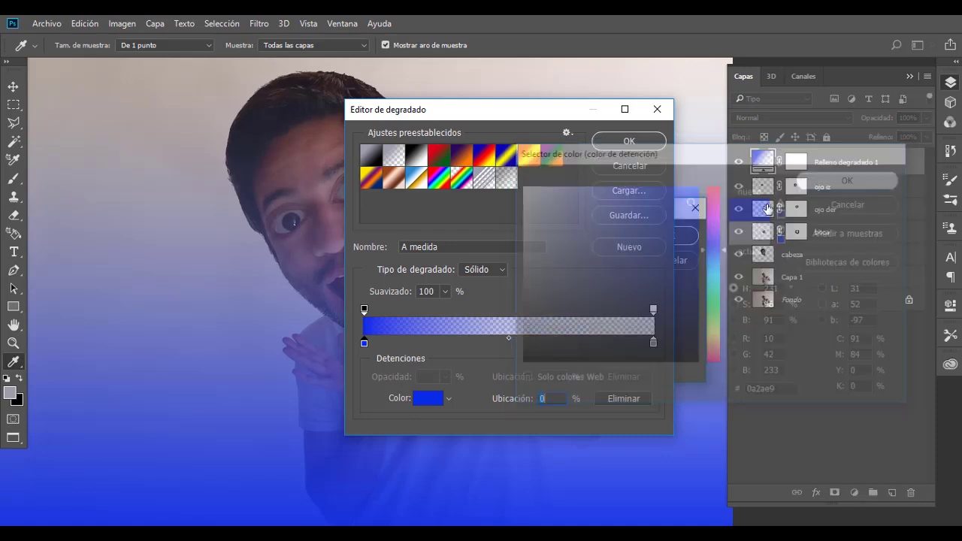
# - Make the gradient's right end fully opaque
pyautogui.click(653, 343)
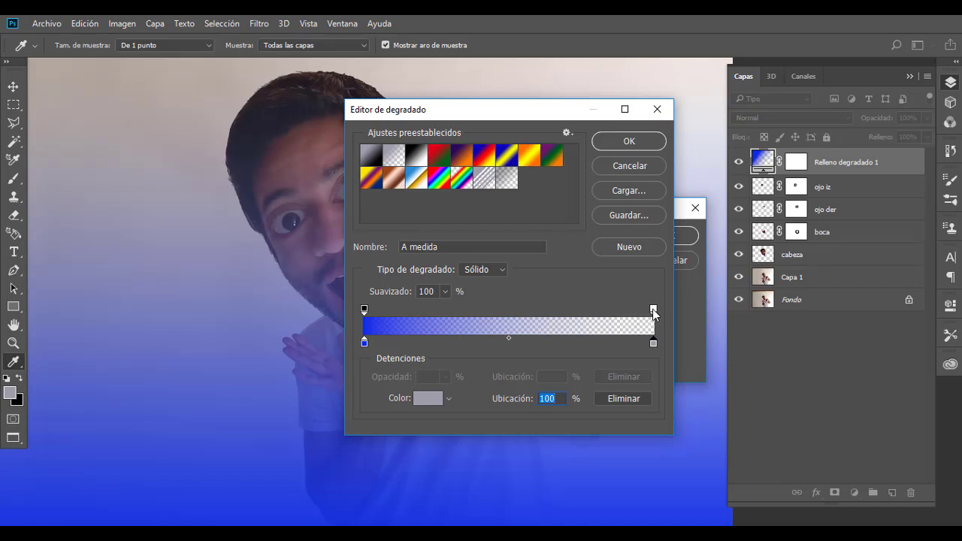
pyautogui.click(653, 309)
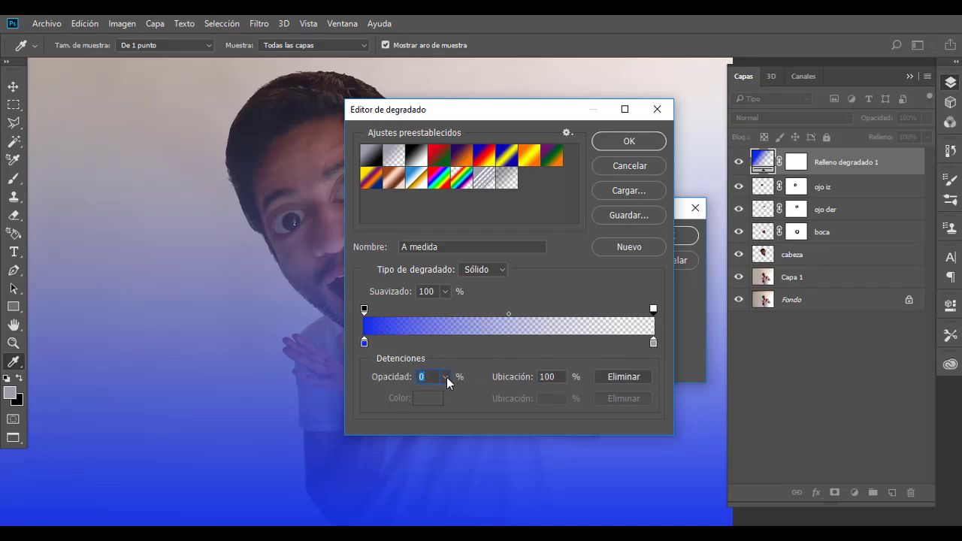
pyautogui.click(445, 376)
pyautogui.moveTo(457, 395); pyautogui.dragTo(547, 399)
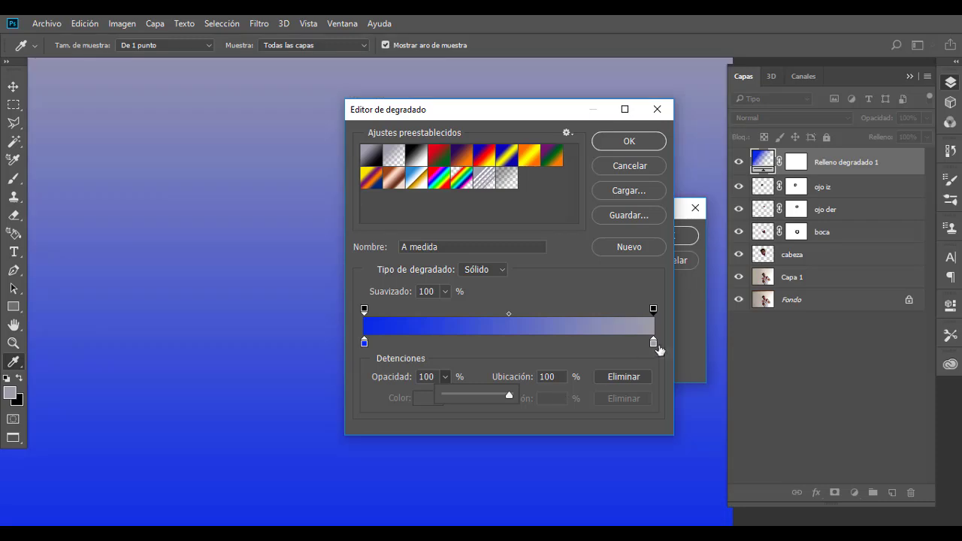
# - Set the right colour stop to a lighter, paler blue and accept the gradient
pyautogui.click(653, 344)
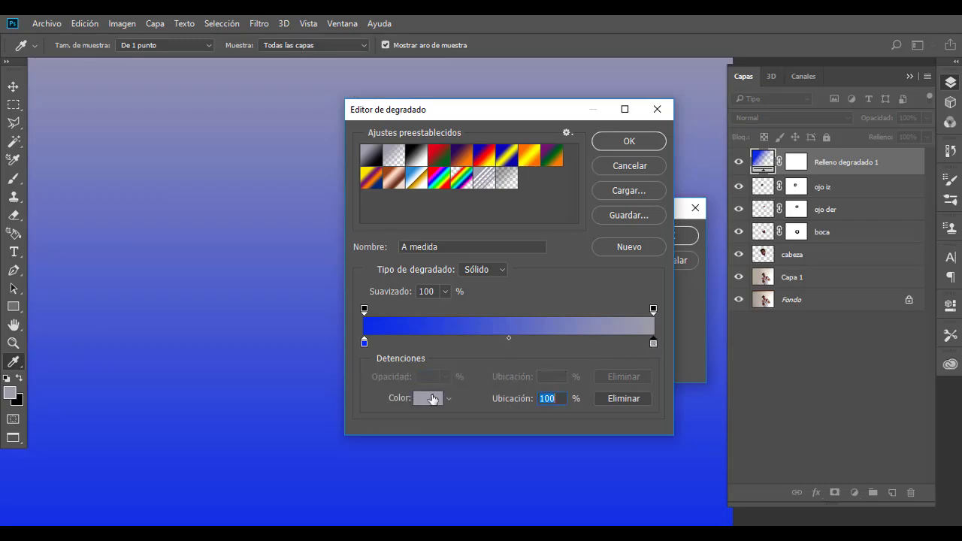
pyautogui.click(427, 398)
pyautogui.click(596, 511)
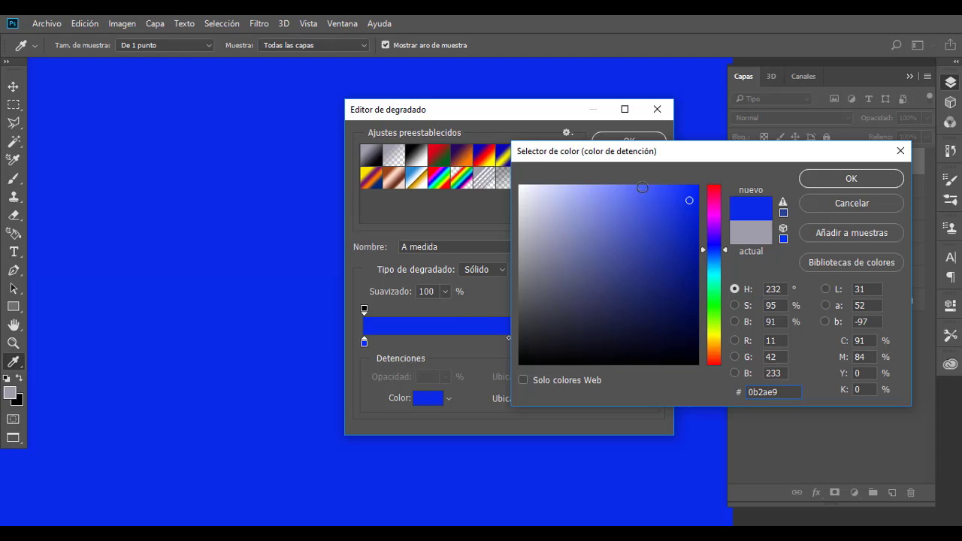
pyautogui.click(642, 187)
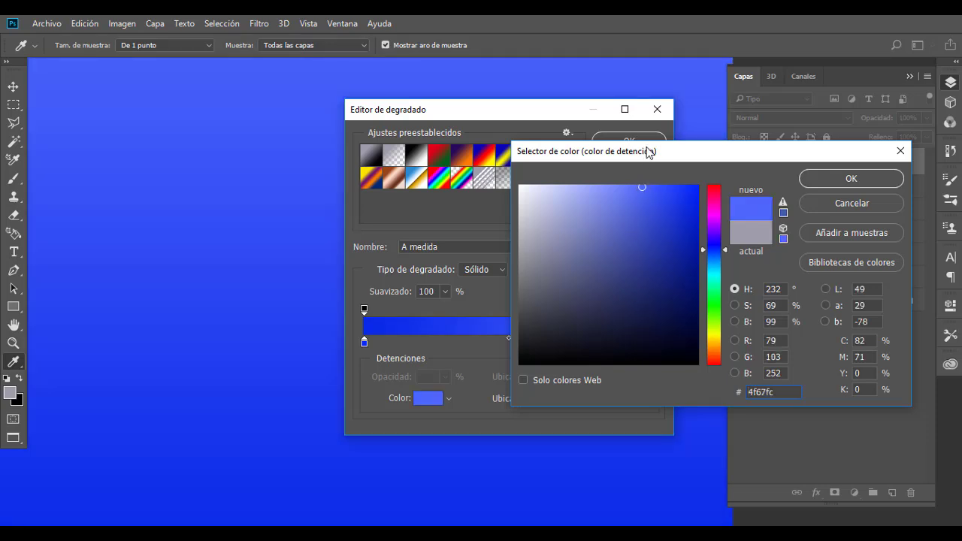
pyautogui.moveTo(646, 150); pyautogui.dragTo(533, 364)
pyautogui.moveTo(526, 401); pyautogui.dragTo(512, 403)
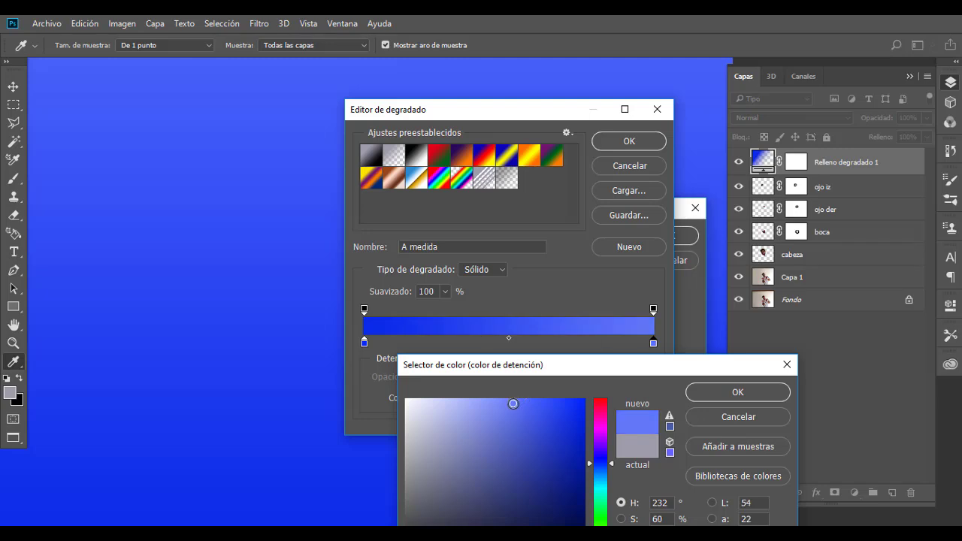
pyautogui.click(714, 392)
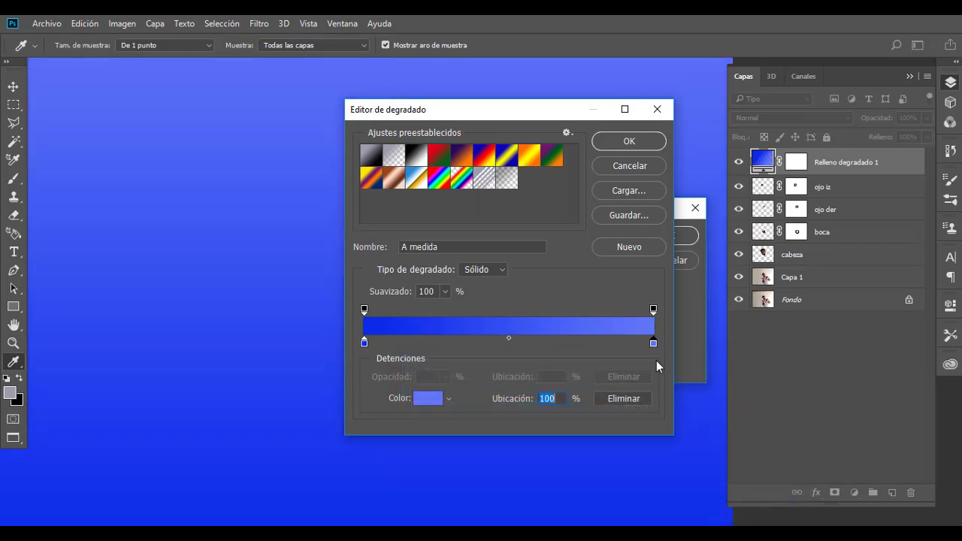
pyautogui.click(627, 142)
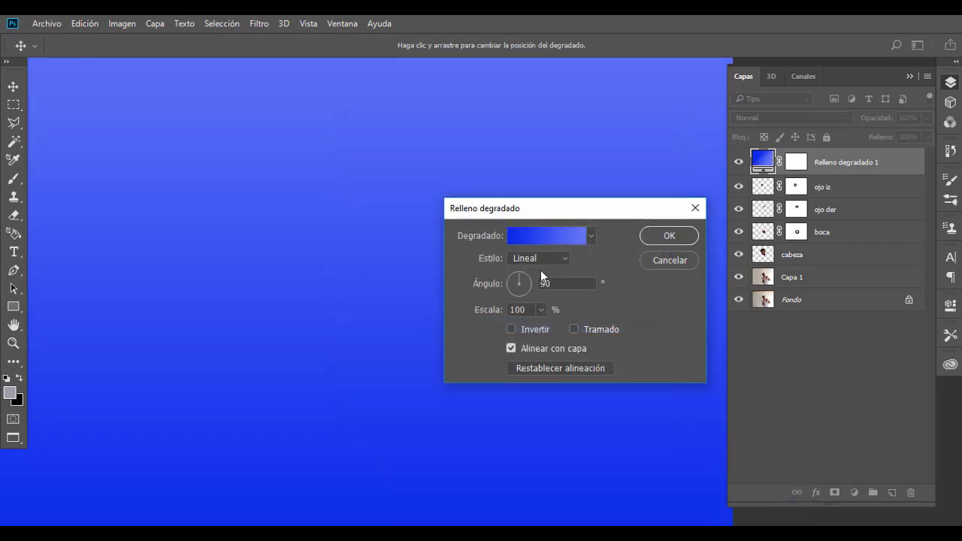
# - Make the gradient fill Radial with Invertir checked, confirm it, and zoom out to the whole canvas
pyautogui.click(540, 260)
pyautogui.click(535, 282)
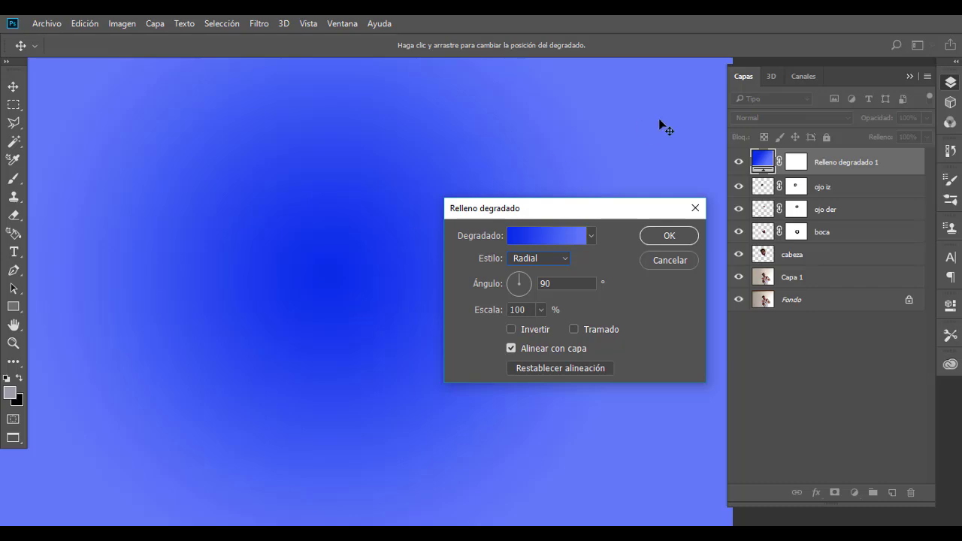
pyautogui.click(510, 330)
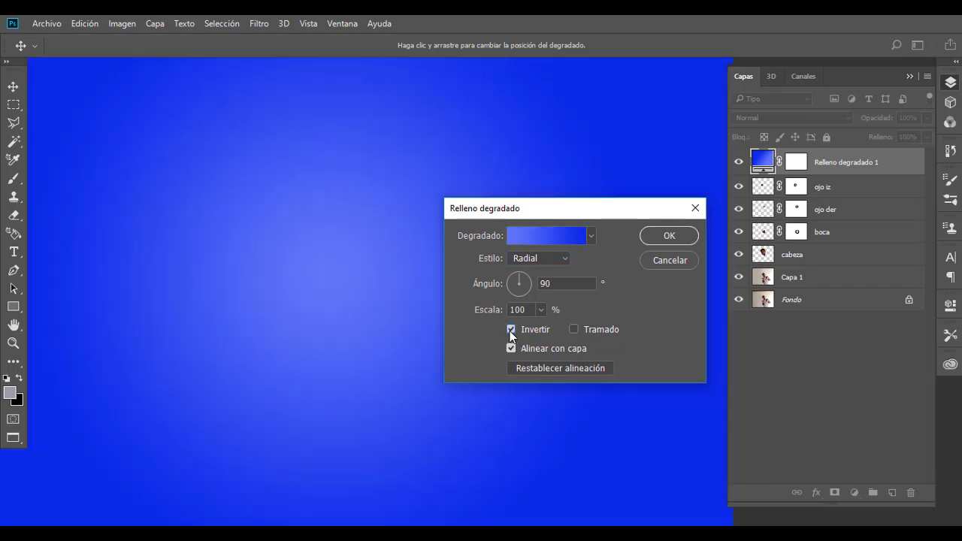
pyautogui.click(655, 235)
pyautogui.keyDown('alt'); pyautogui.click(417, 339); pyautogui.keyUp('alt')
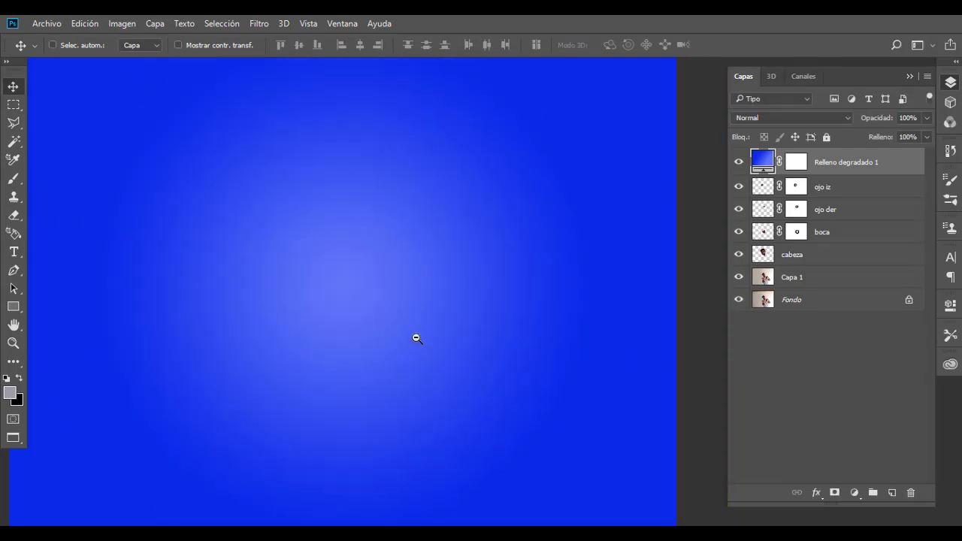
pyautogui.keyDown('alt'); pyautogui.click(417, 339); pyautogui.keyUp('alt')
pyautogui.moveTo(436, 287); pyautogui.dragTo(418, 316)
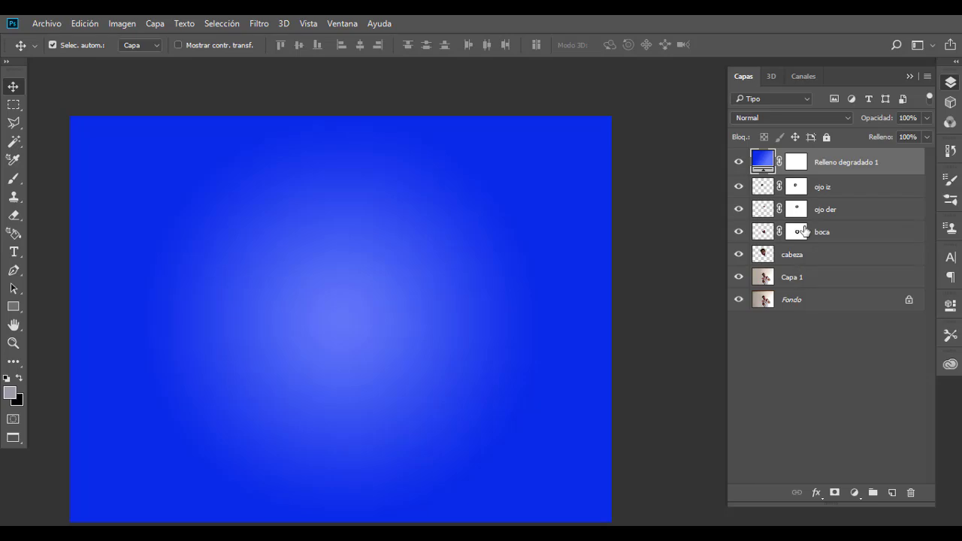
# - Blend the gradient layer in Sobreexponer color at 20% opacity and compare it on and off
pyautogui.click(820, 117)
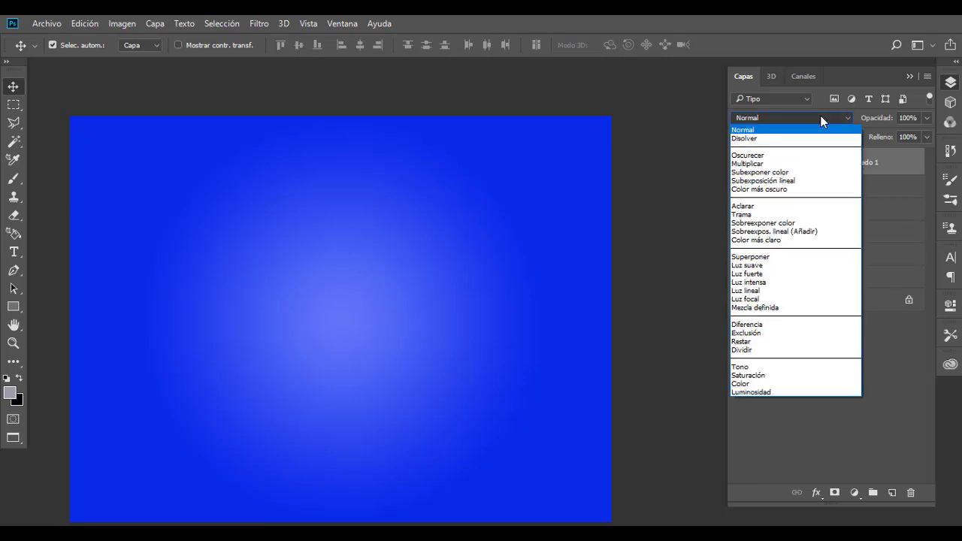
pyautogui.click(791, 223)
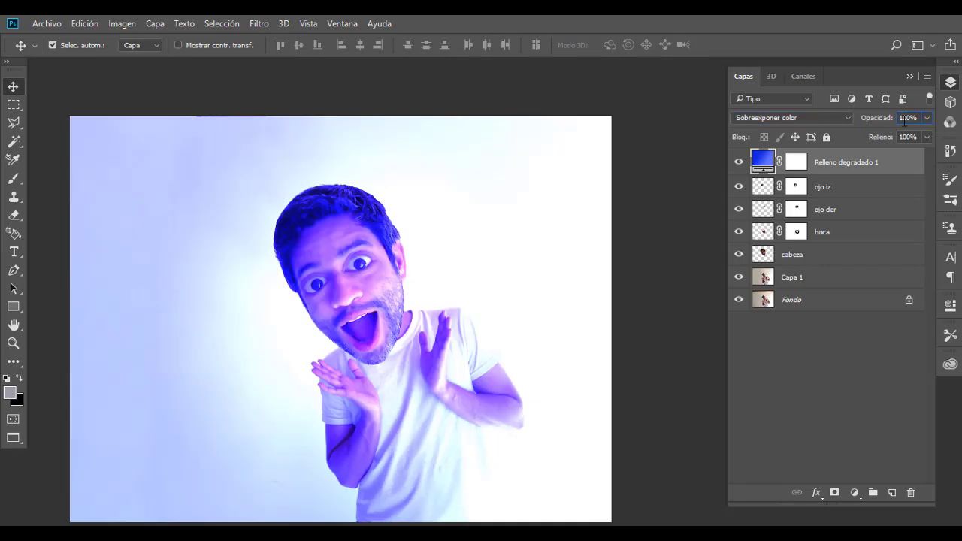
pyautogui.click(903, 118)
pyautogui.write('20')
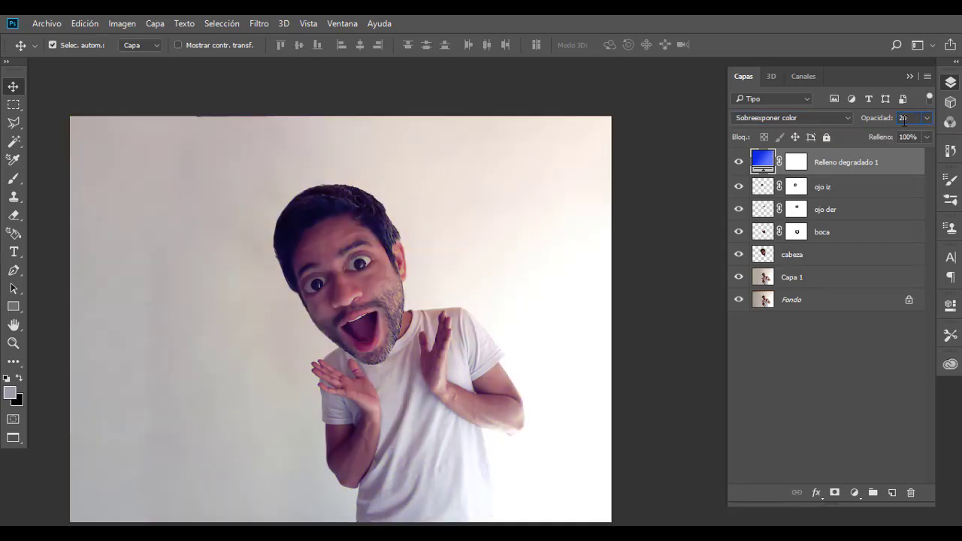
pyautogui.press('Return')
pyautogui.moveTo(449, 378); pyautogui.dragTo(446, 368)
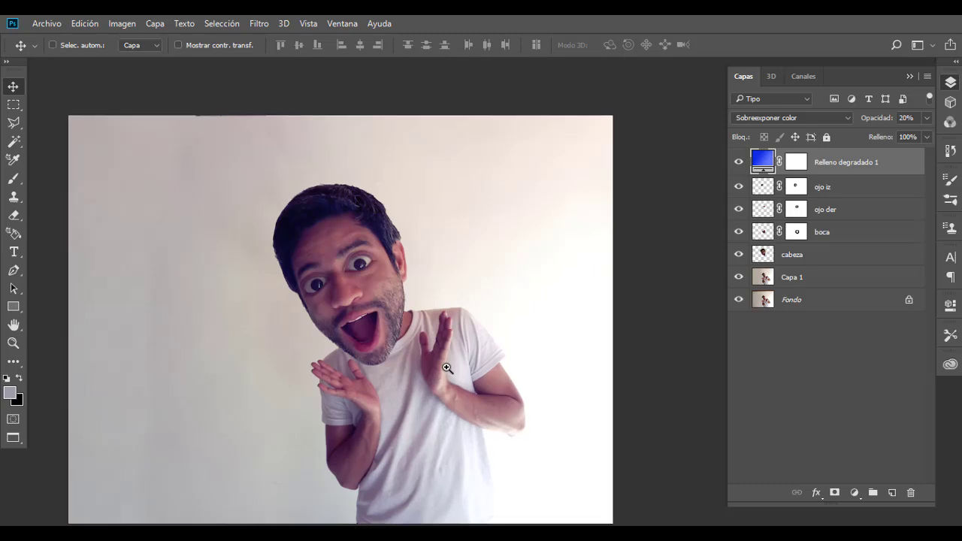
pyautogui.click(446, 368)
pyautogui.click(738, 164)
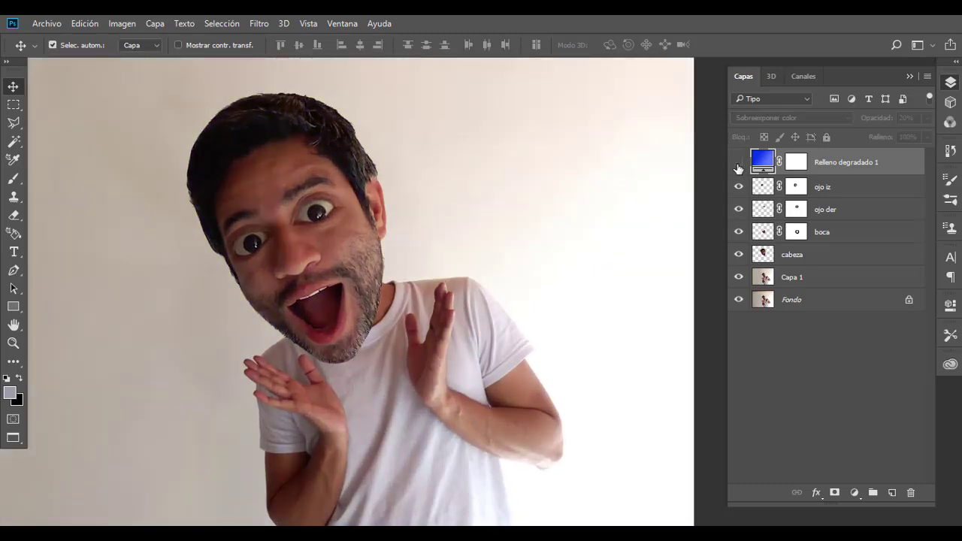
pyautogui.click(737, 163)
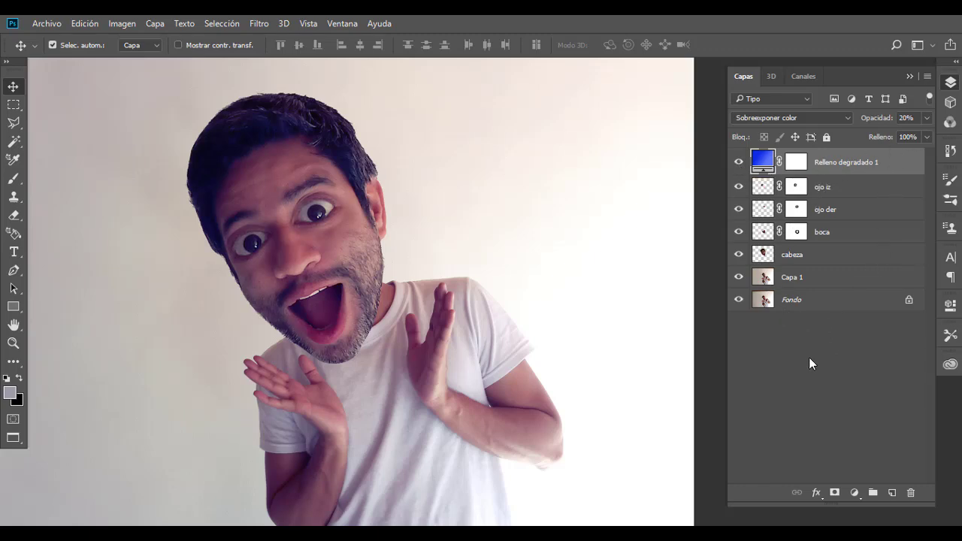
# - Merge all visible layers into a new layer and apply Paso alto at 3 pixels
pyautogui.hotkey('ctrl', 'alt', 'shift', 'e')
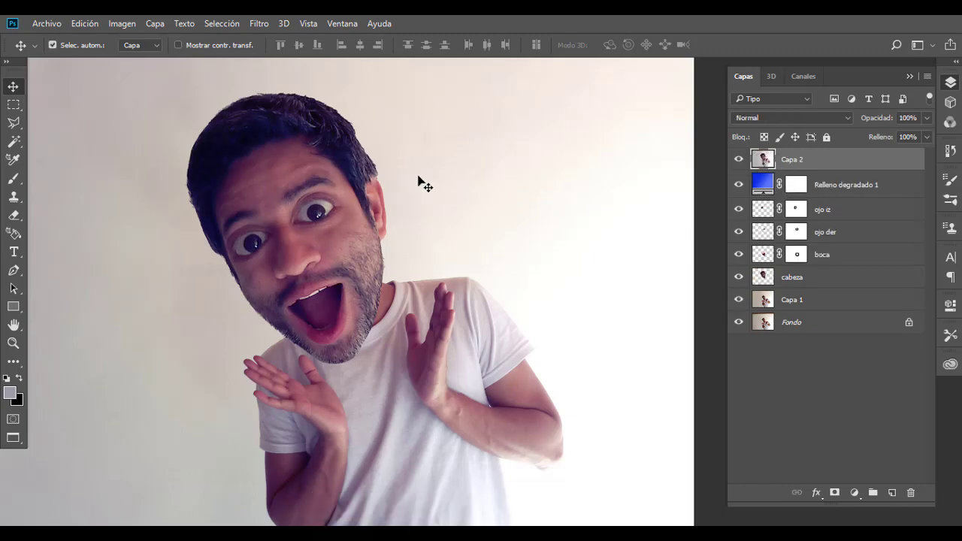
pyautogui.click(261, 24)
pyautogui.moveTo(353, 299)
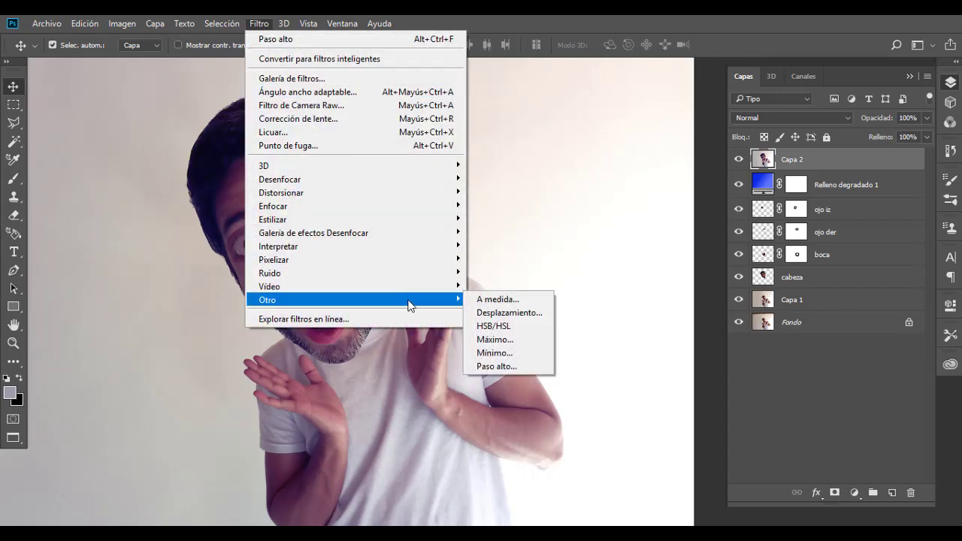
pyautogui.click(522, 367)
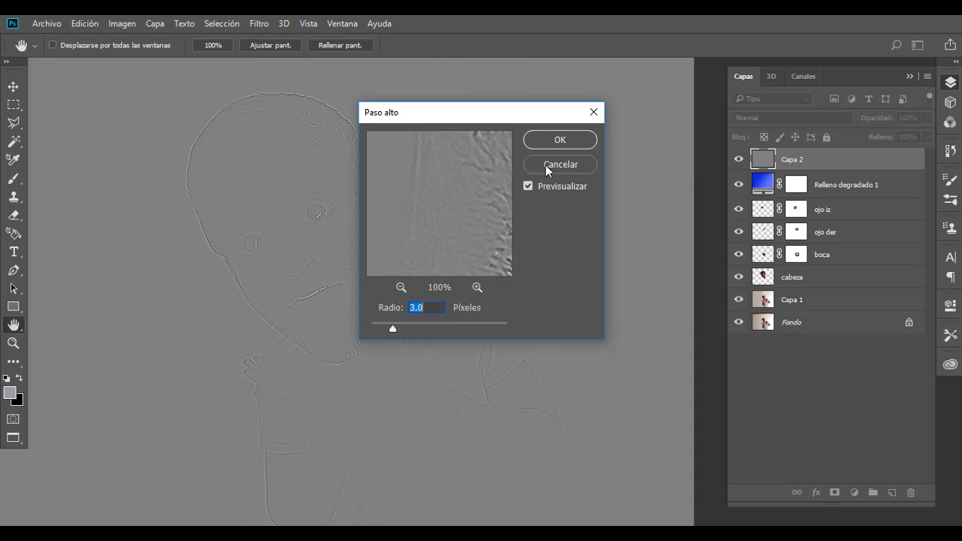
pyautogui.click(553, 141)
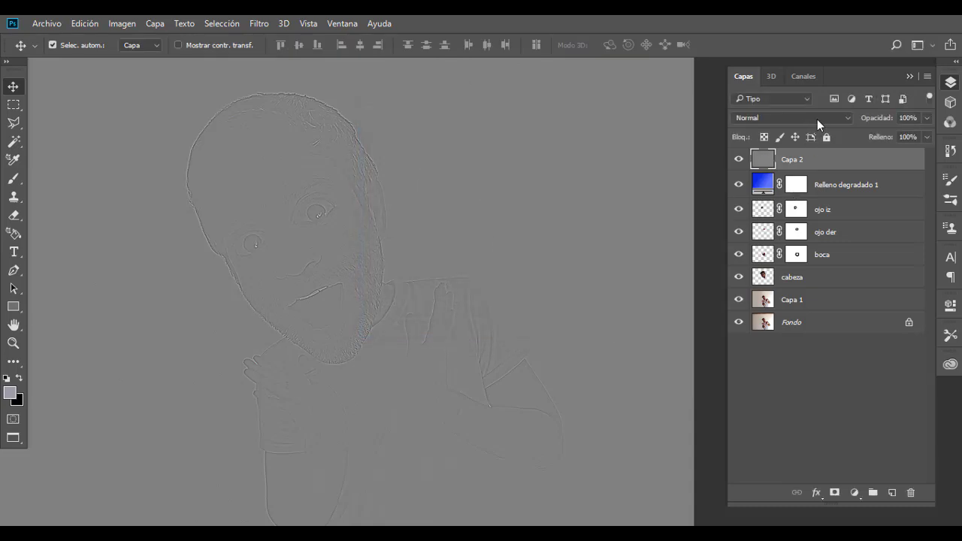
# - Blend the high-pass layer in Luz lineal, compare it on and off, and view full screen
pyautogui.click(805, 118)
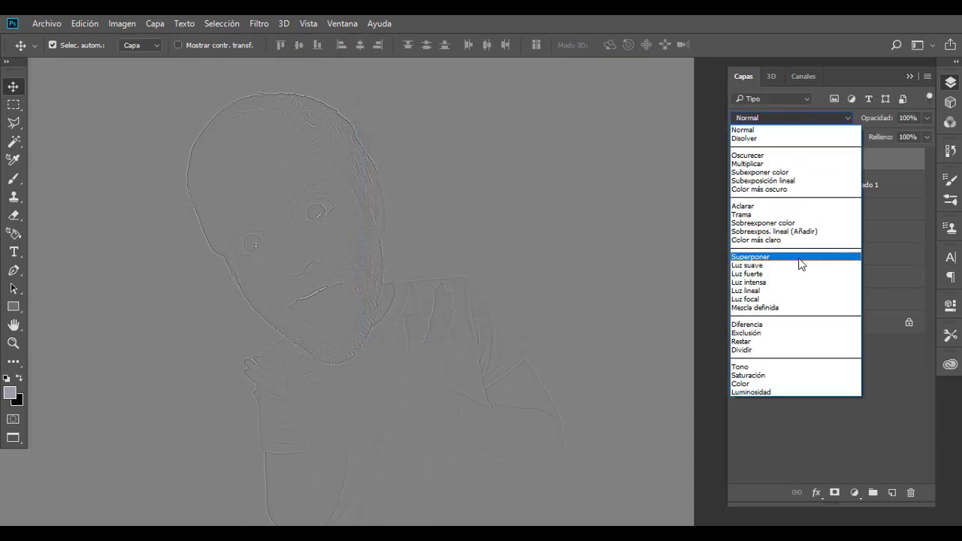
pyautogui.click(783, 290)
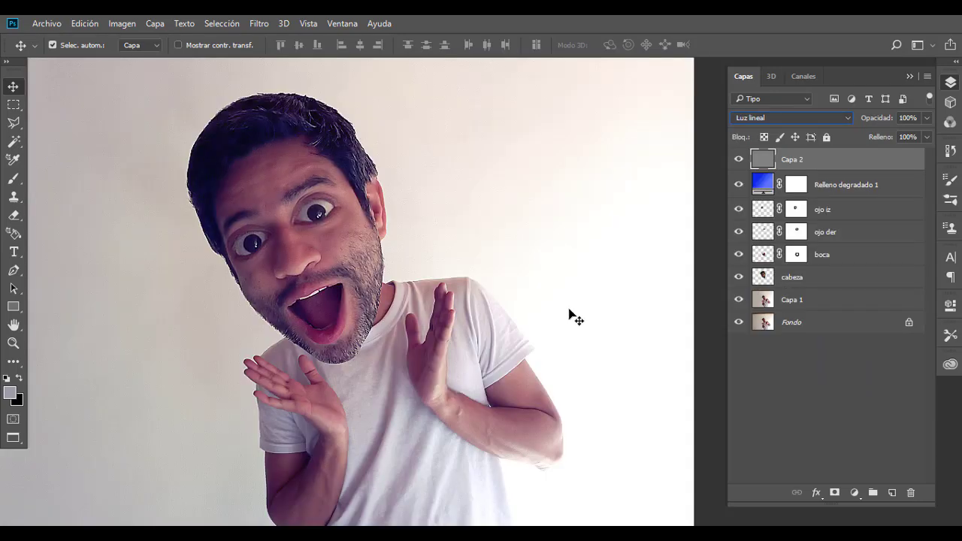
pyautogui.click(738, 160)
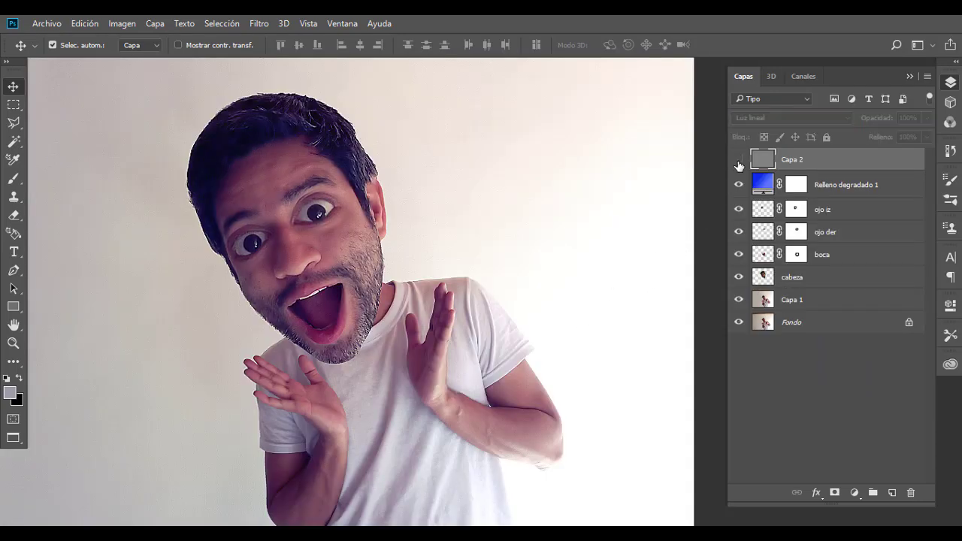
pyautogui.click(739, 160)
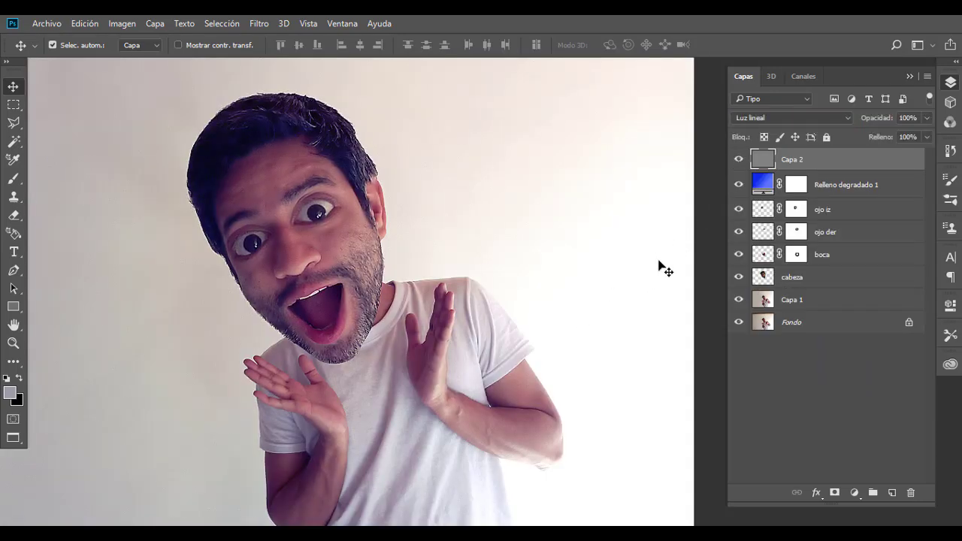
pyautogui.press('f')
pyautogui.press('f')
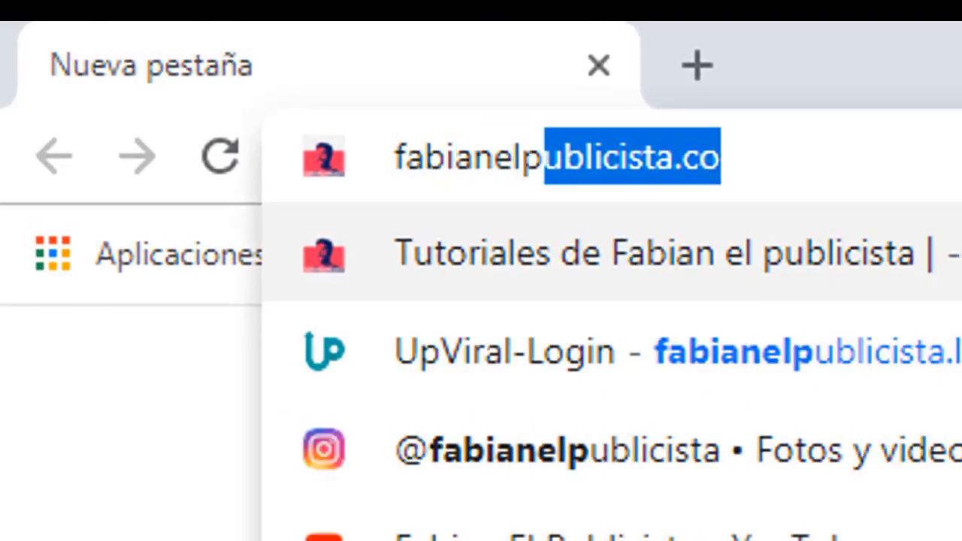
# - Load fabianelpublicista.co and scroll down the page toward its tutorials
pyautogui.press('Return')
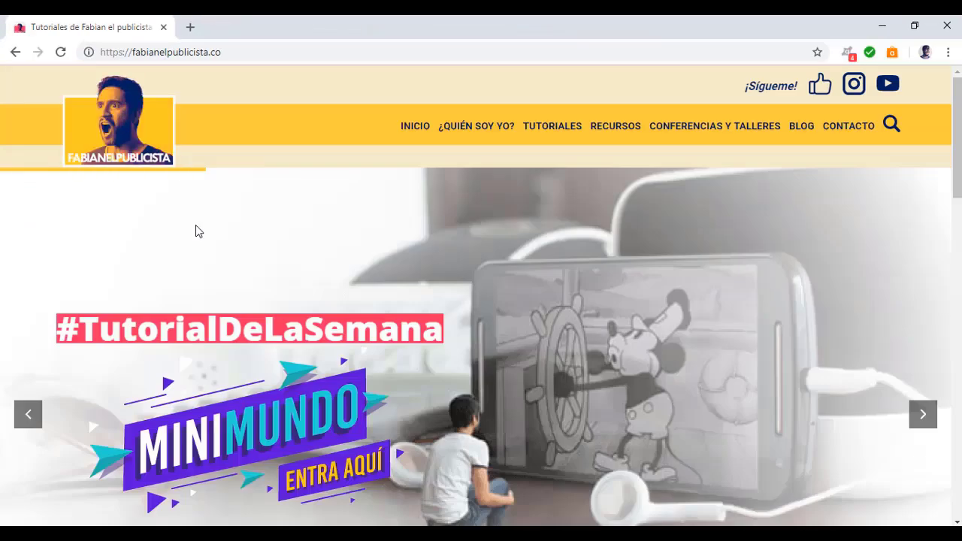
pyautogui.scroll(-4, 195, 224)
pyautogui.scroll(-5, 196, 224)
pyautogui.scroll(-5, 195, 224)
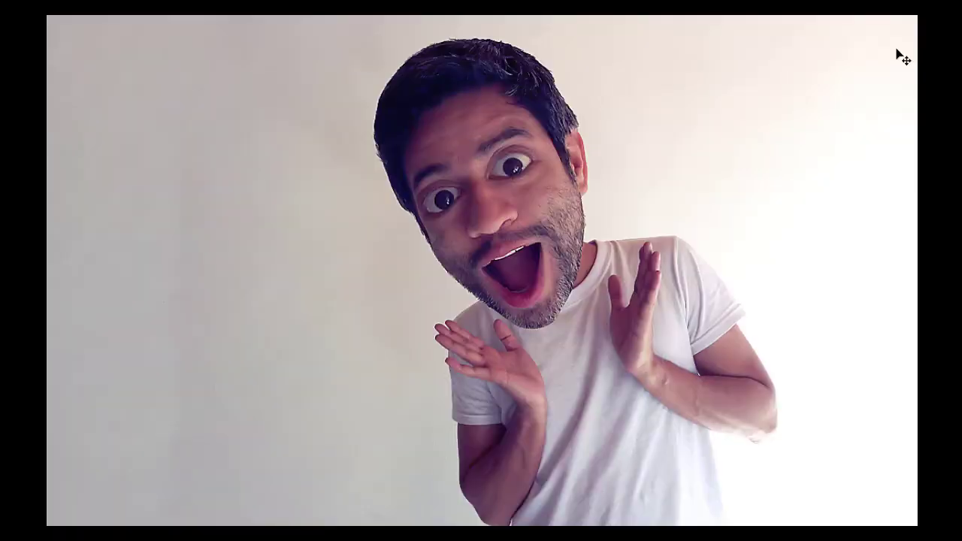